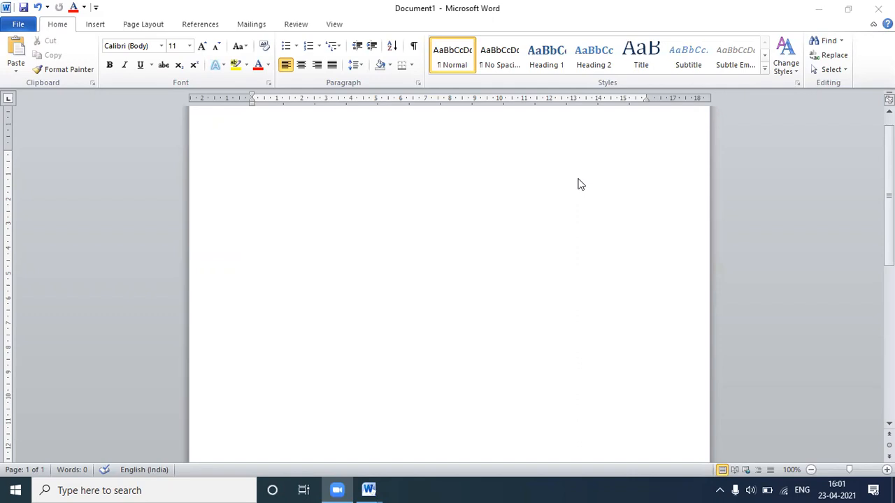
Generate sample paragraphs in the blank document with the =RAND() function
left_click(441, 190)
type("=RA")
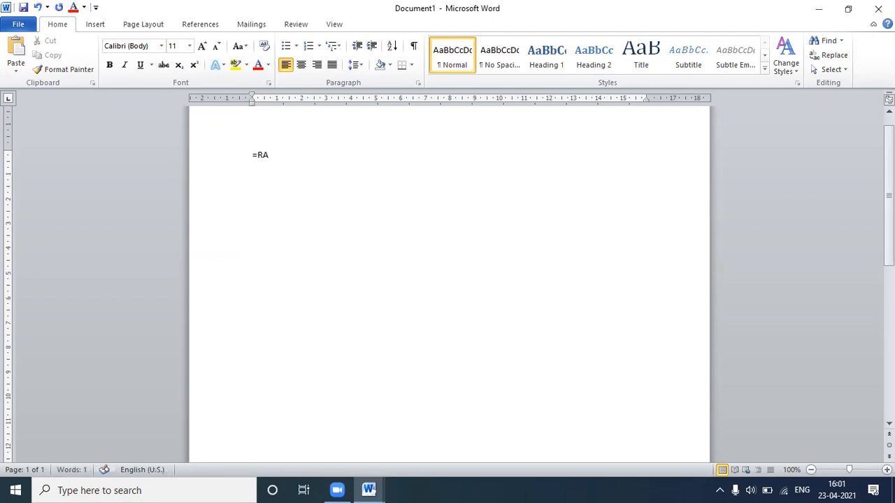
type("ND()")
key("Return")
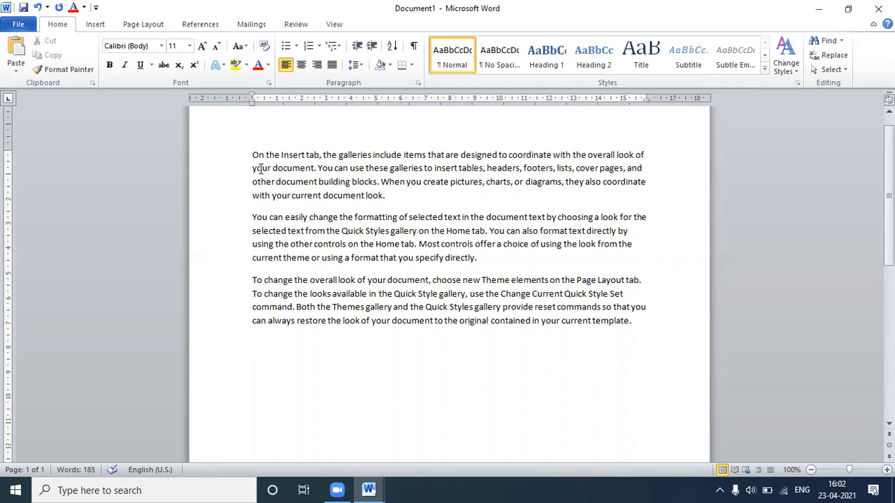
Make all the text in the document bold, italic and underlined
key("ctrl+a")
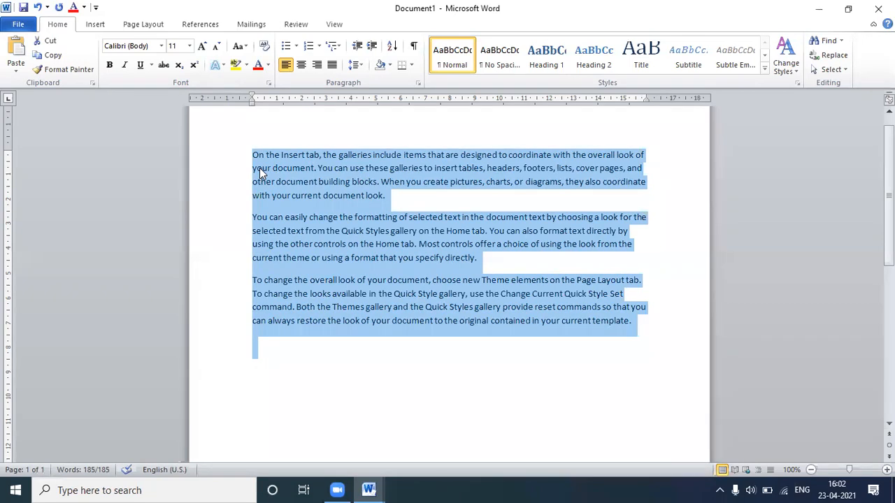
key("ctrl+b")
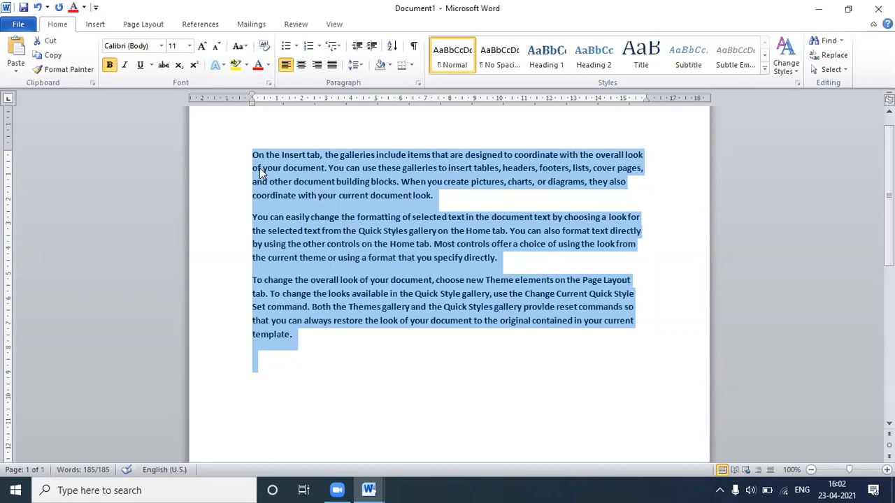
key("ctrl+i")
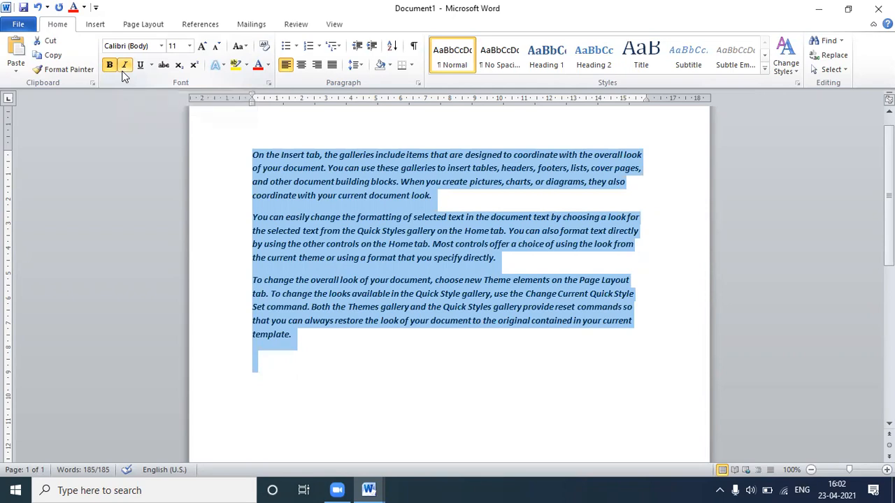
key("ctrl+u")
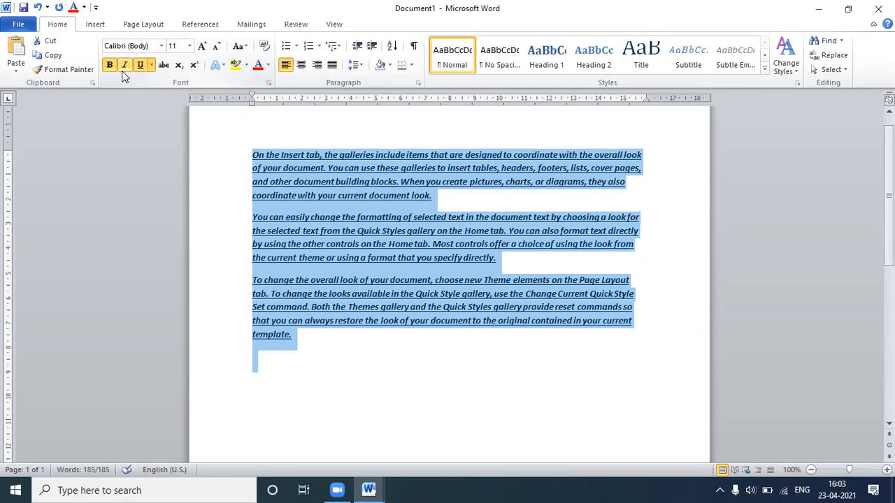
Try right, justified and centred alignment on the first paragraph, and return it to left alignment
left_click(485, 205)
left_click_drag(251, 154, 441, 204)
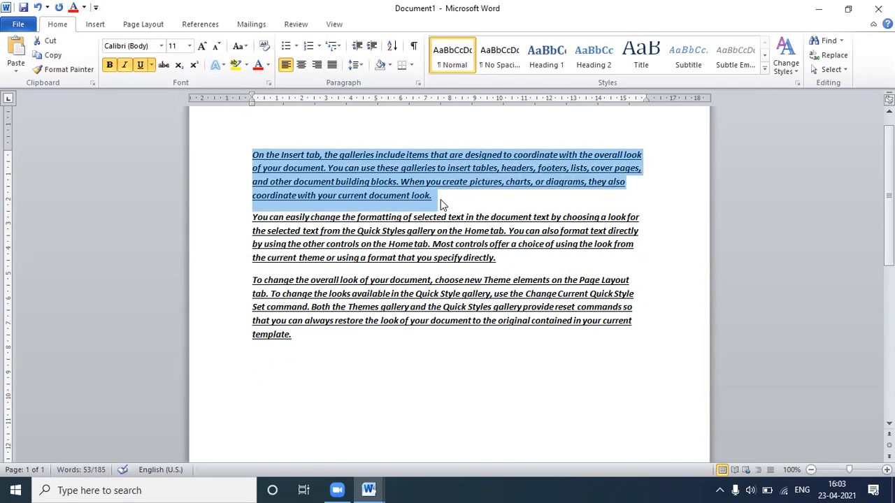
key("ctrl+r")
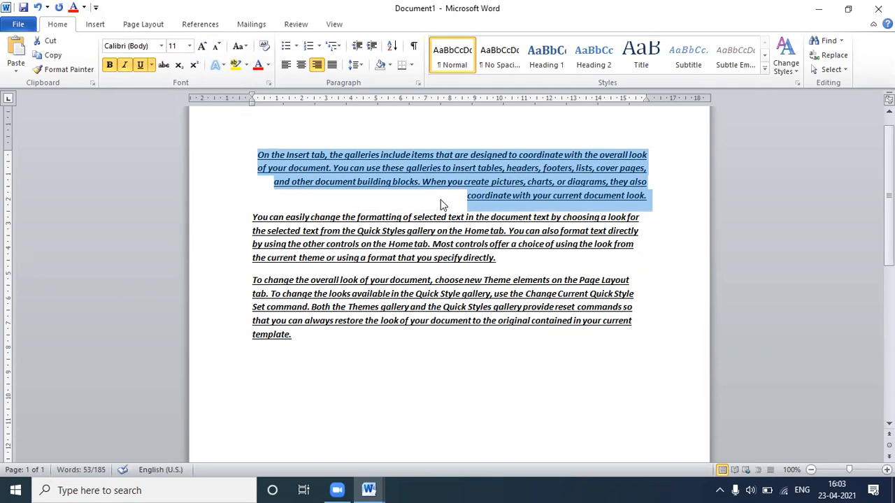
key("ctrl+j")
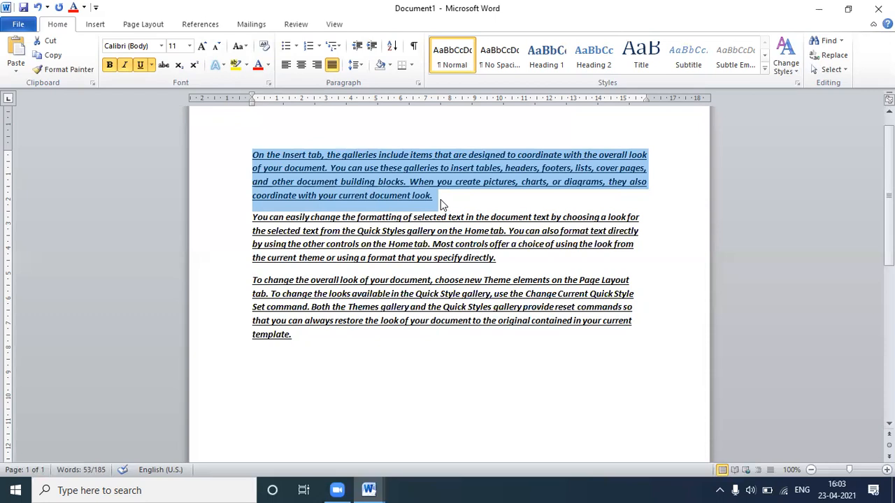
key("ctrl+e")
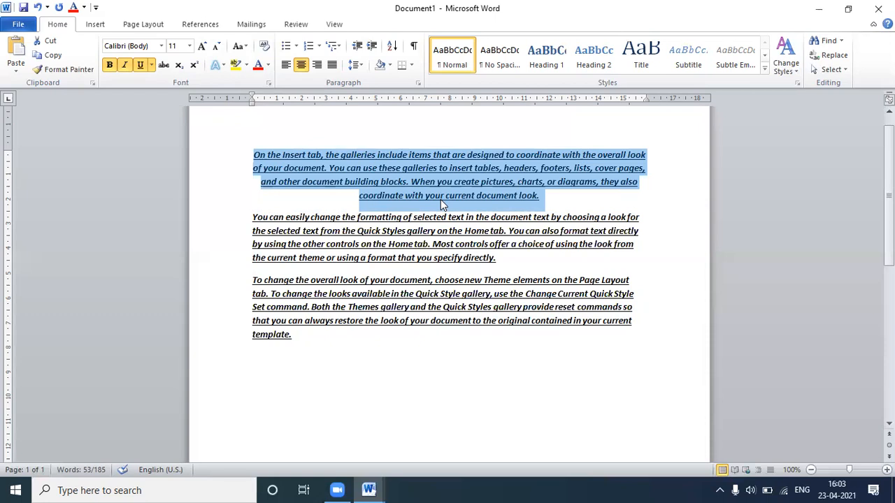
key("ctrl+l")
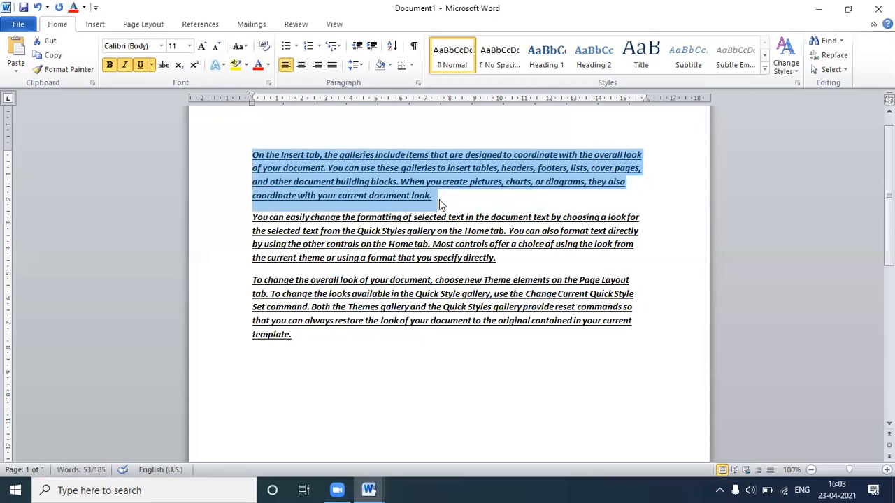
left_click_drag(487, 353, 480, 342)
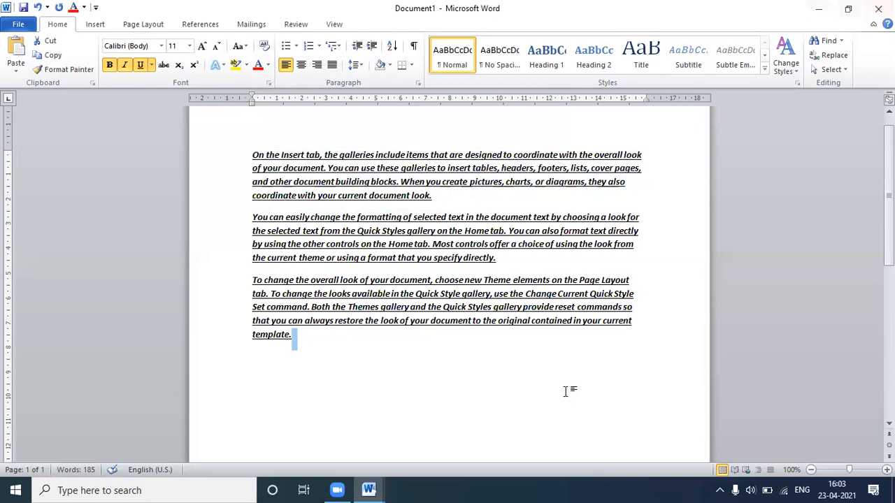
key("ctrl+a")
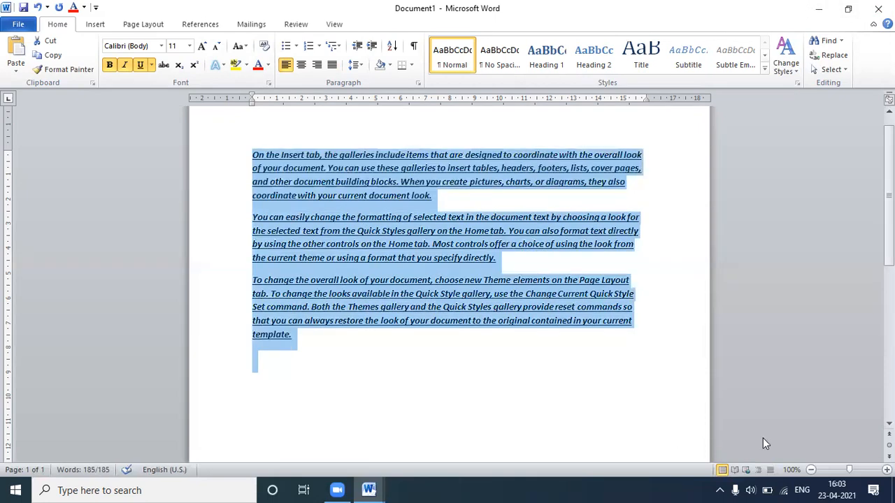
left_click(659, 416)
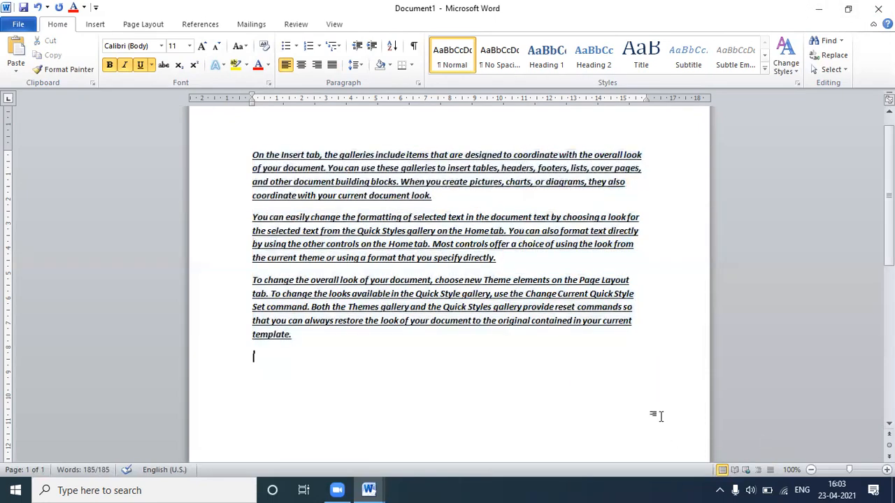
Zoom the page out to 82%, and restore it to 100% through the Zoom dialog
mouse_move(849, 469)
left_mouse_down()
mouse_move(859, 478)
mouse_move(846, 482)
left_mouse_up()
left_click(429, 276)
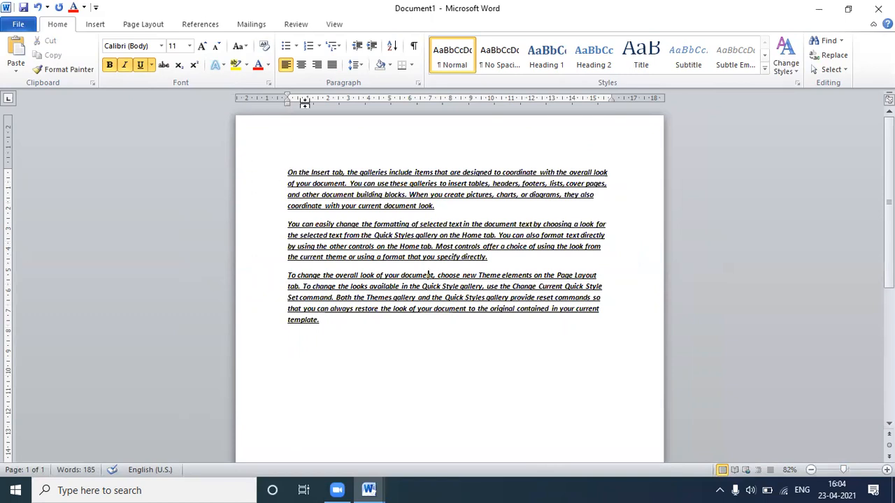
left_click(333, 24)
left_click(253, 60)
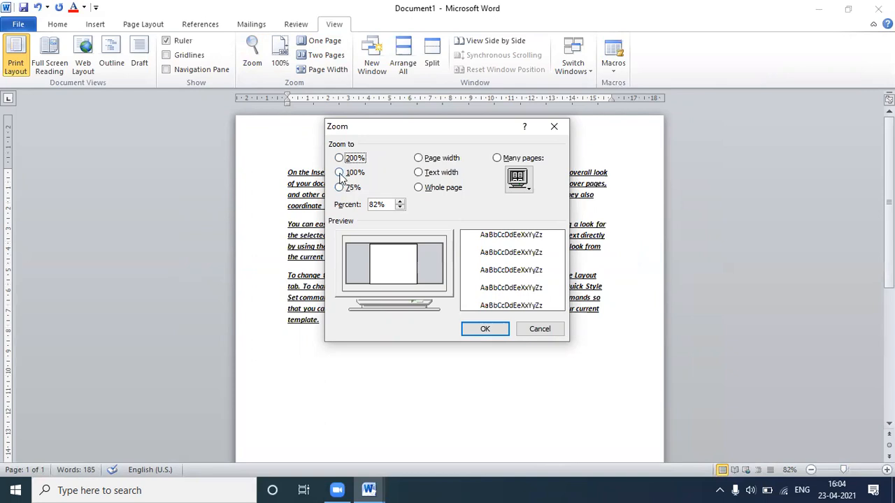
left_click(339, 173)
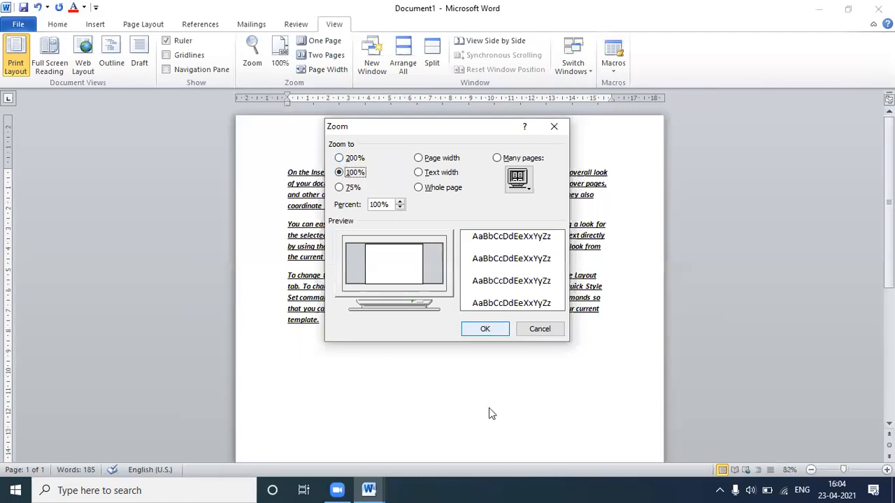
left_click(485, 330)
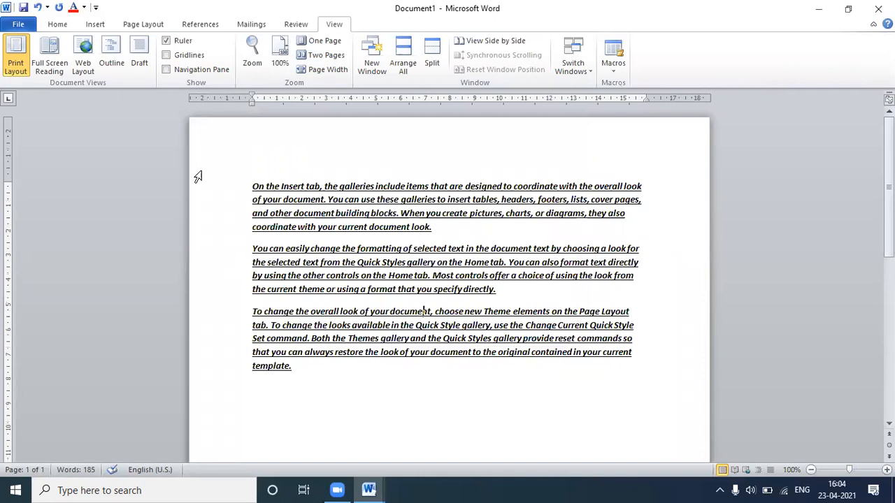
Create a new blank document and fill it with sample paragraphs using =RAND()
left_click(26, 25)
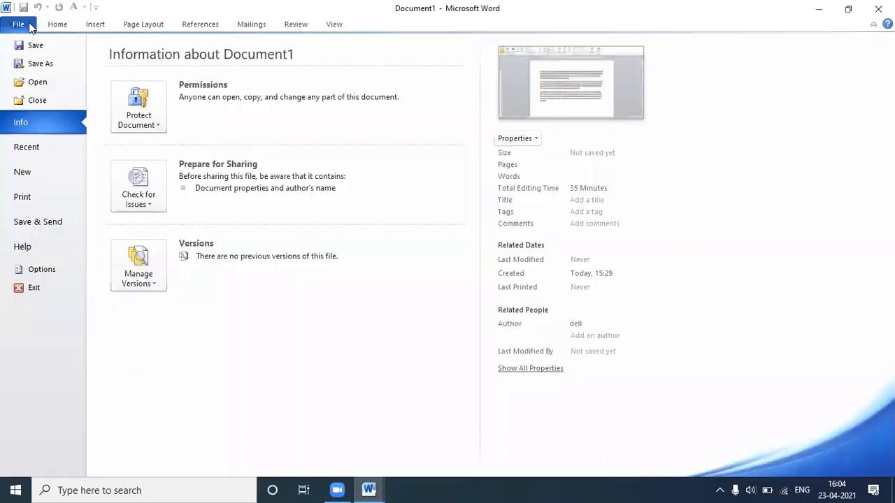
left_click(49, 172)
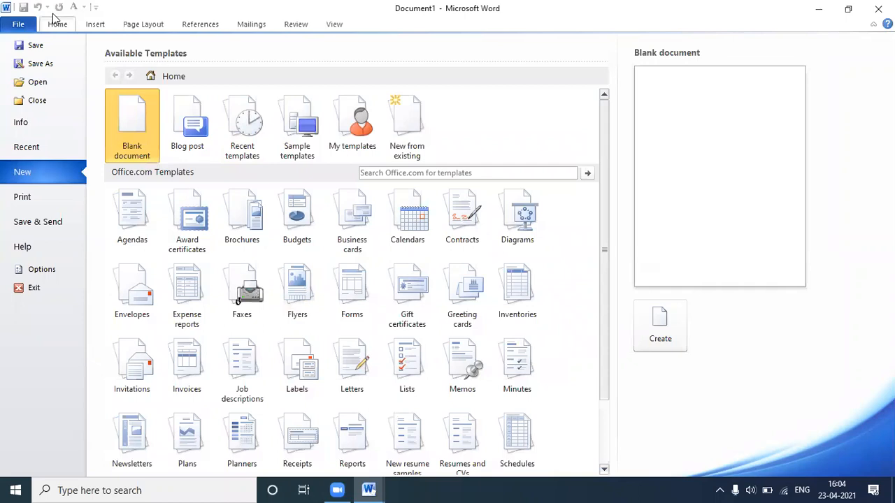
double_click(133, 136)
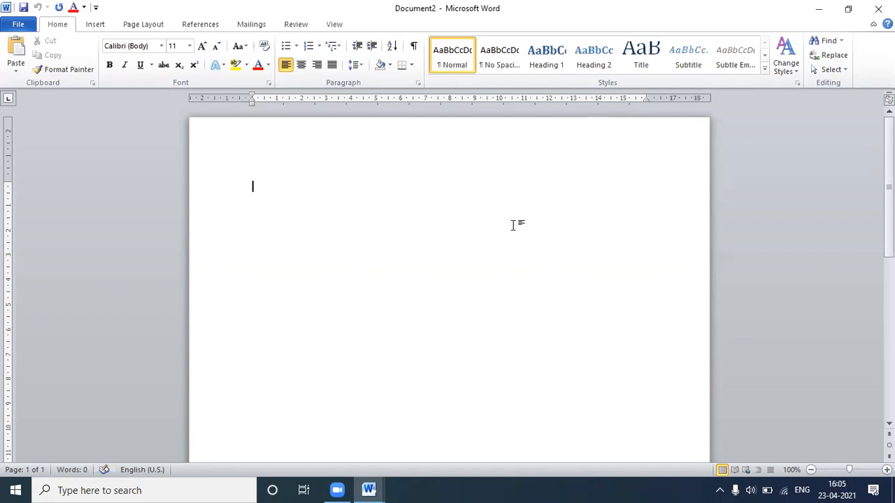
type("=RAND()")
key("Return")
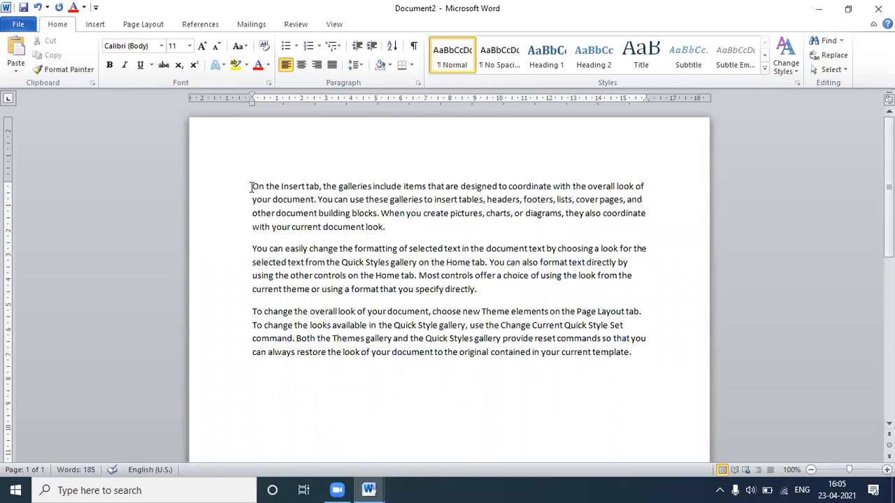
Search the new document's text for the word "DOCUMENT"
key("ctrl+a")
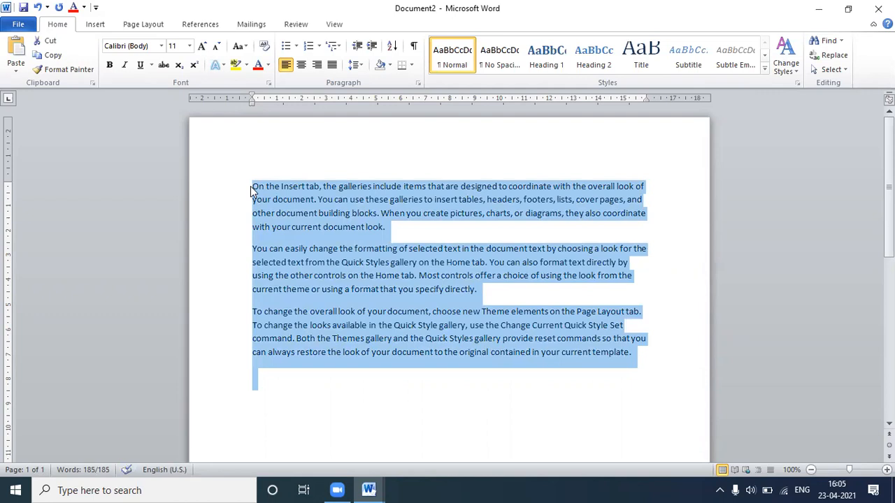
key("ctrl+f")
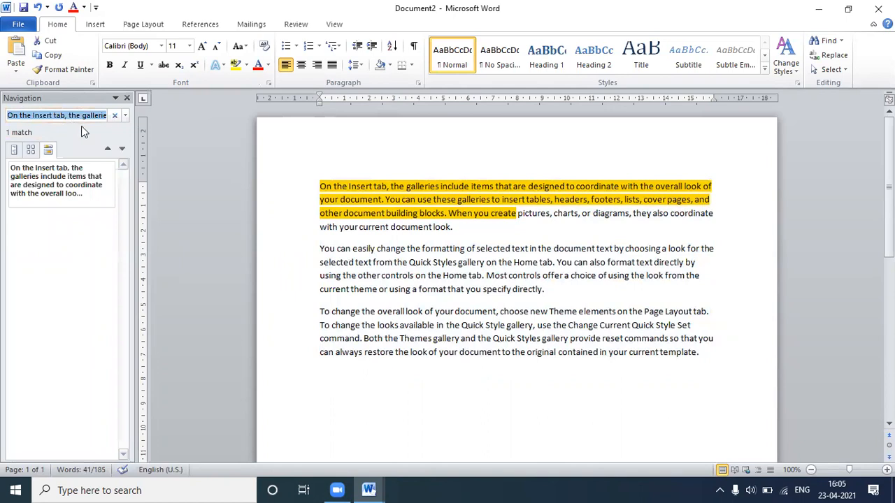
left_click(114, 115)
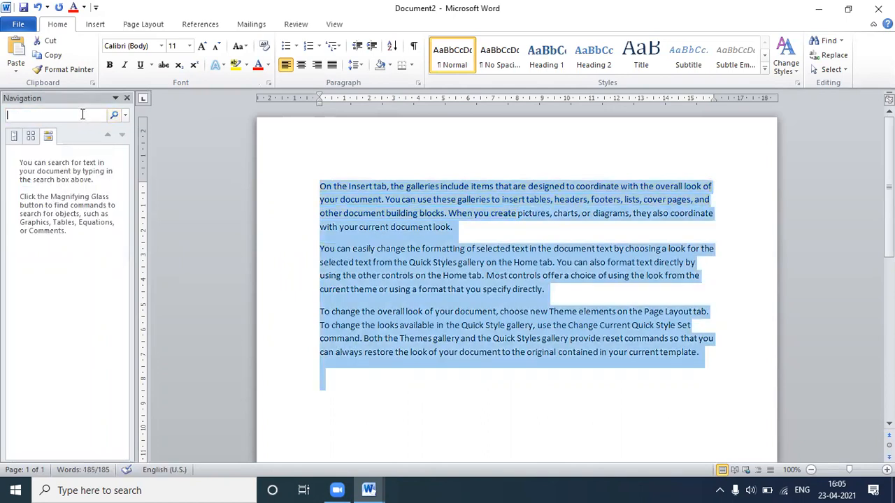
type("DO")
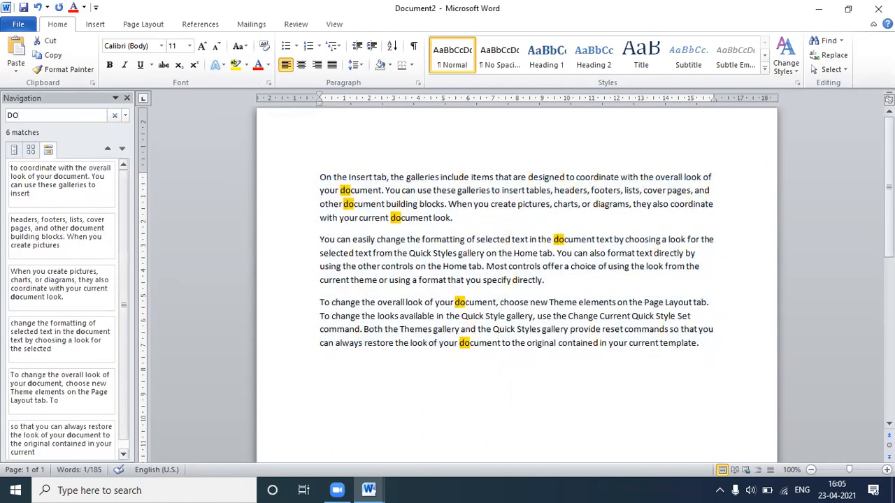
type("CUMENT")
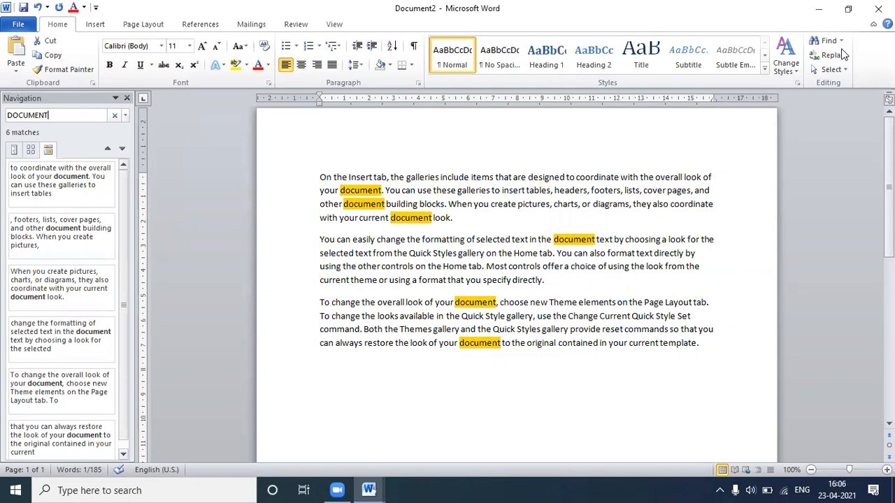
Replace every occurrence of "document" with "FOLDER" and close the Find and Replace dialog
key("ctrl+h")
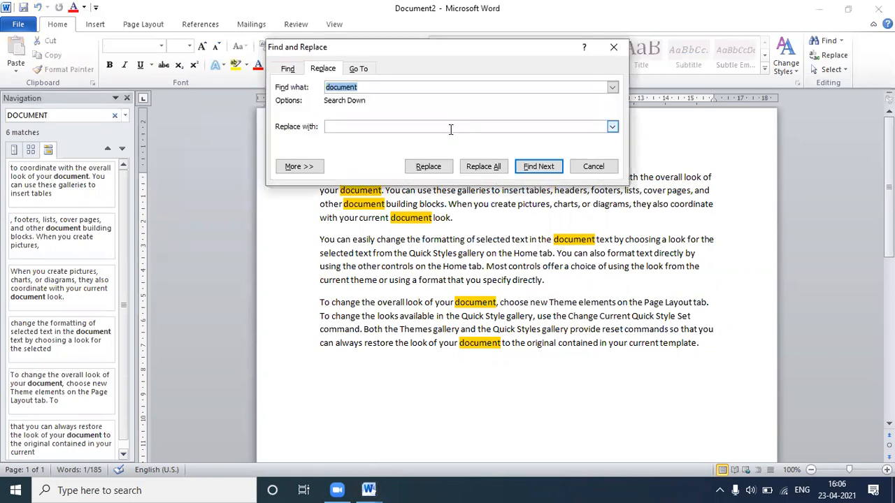
left_click(339, 127)
type("F")
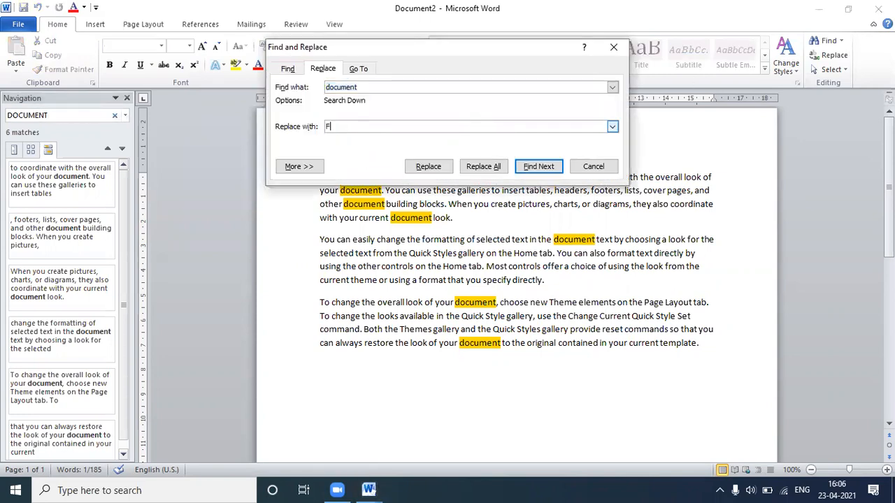
type("OLDER")
left_click(482, 168)
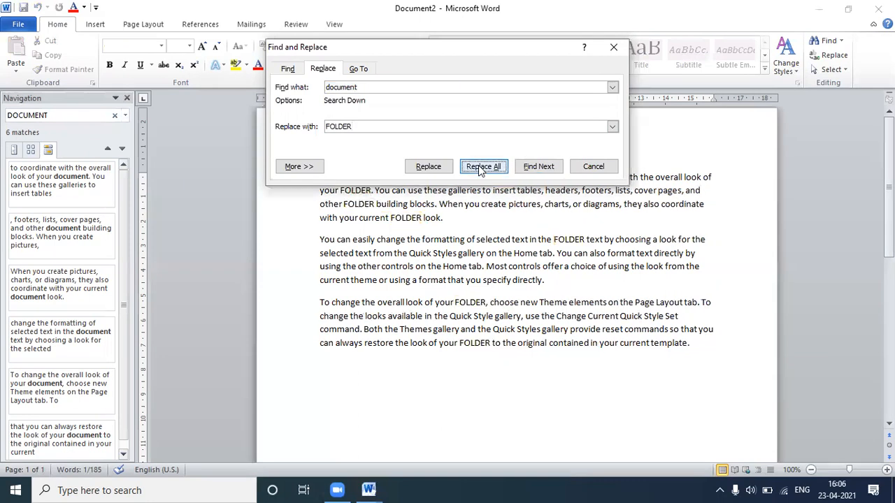
left_click(424, 278)
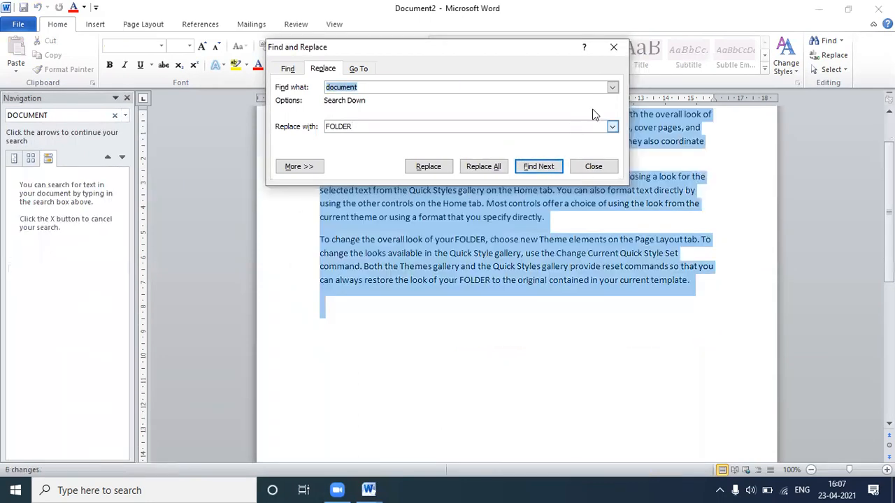
left_click(614, 48)
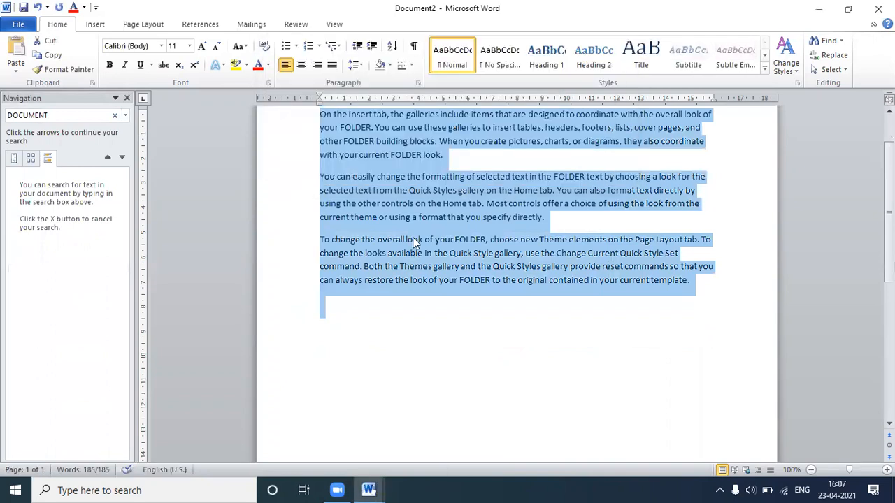
left_click(453, 196)
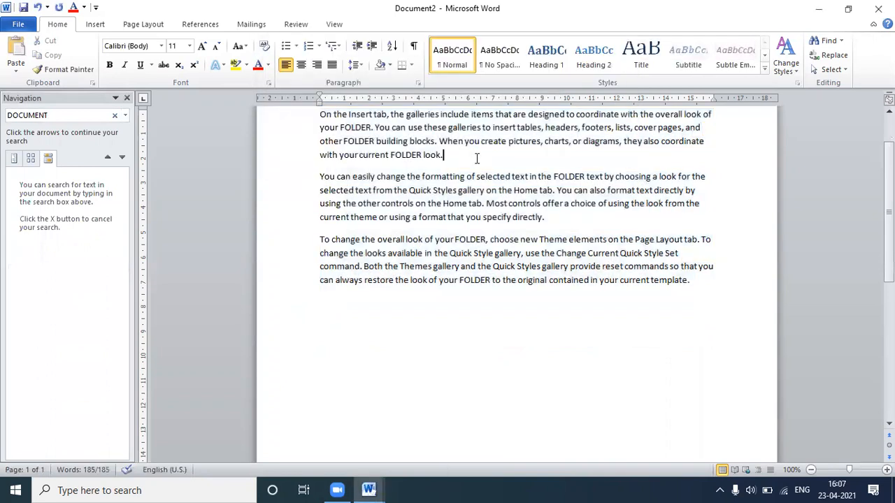
Select all the sample paragraphs in the document and delete them
scroll(453, 196, "up", 2)
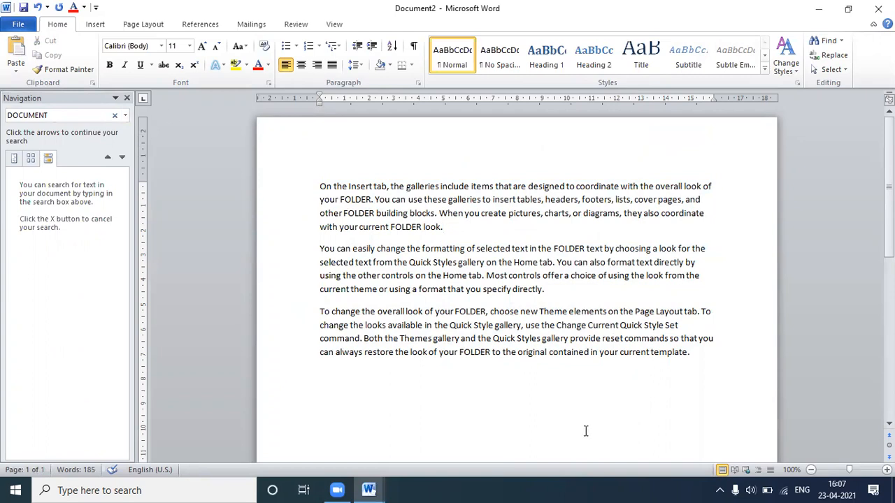
left_click_drag(305, 187, 645, 410)
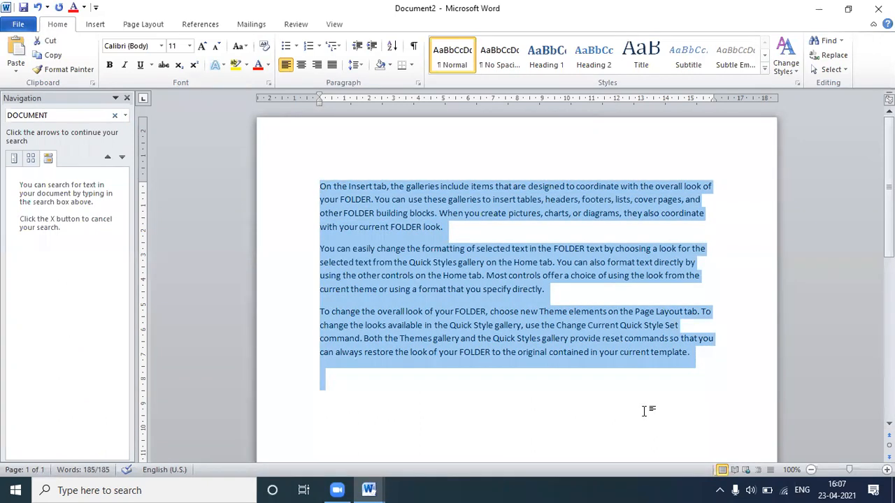
key("Delete")
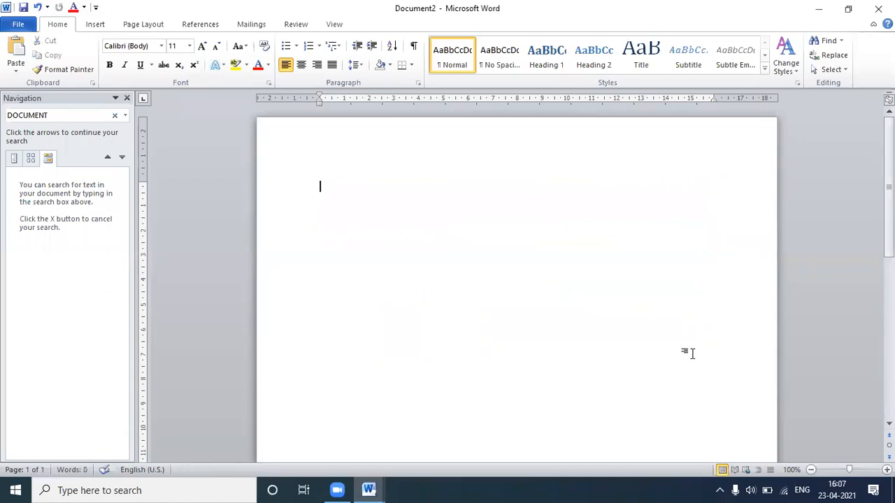
Insert a table with six columns and six rows on the empty page
left_click(94, 24)
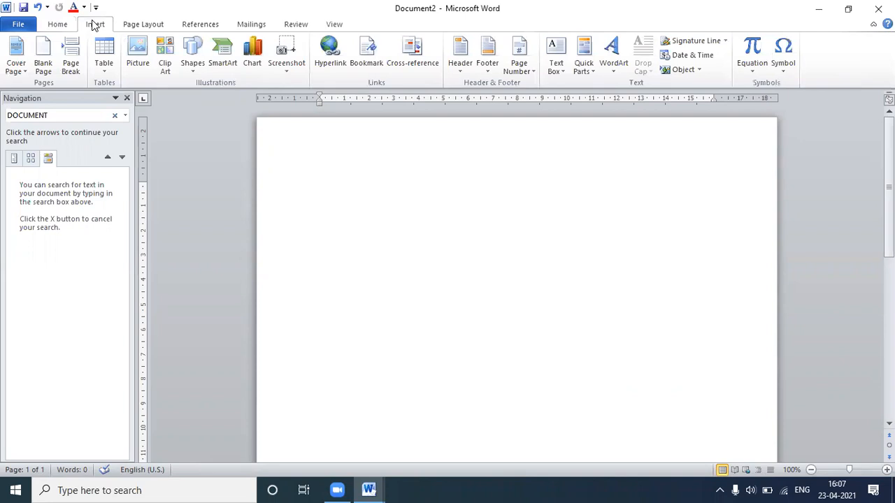
left_click(116, 69)
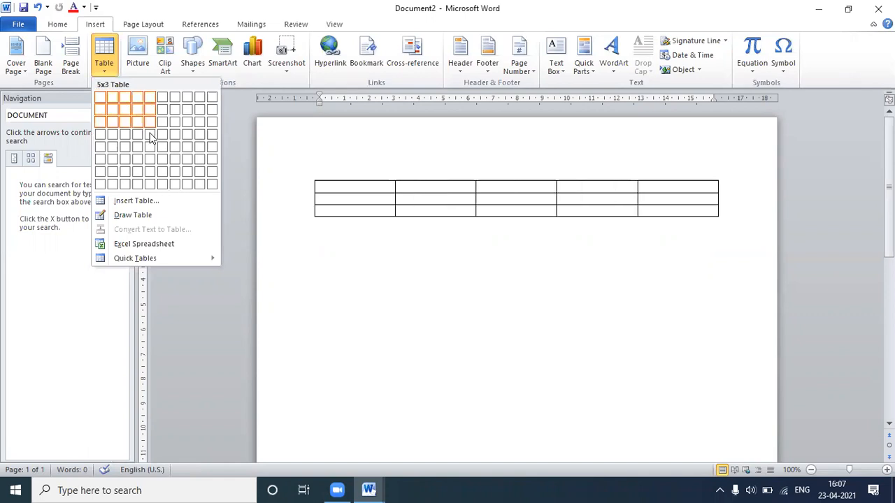
left_click(168, 159)
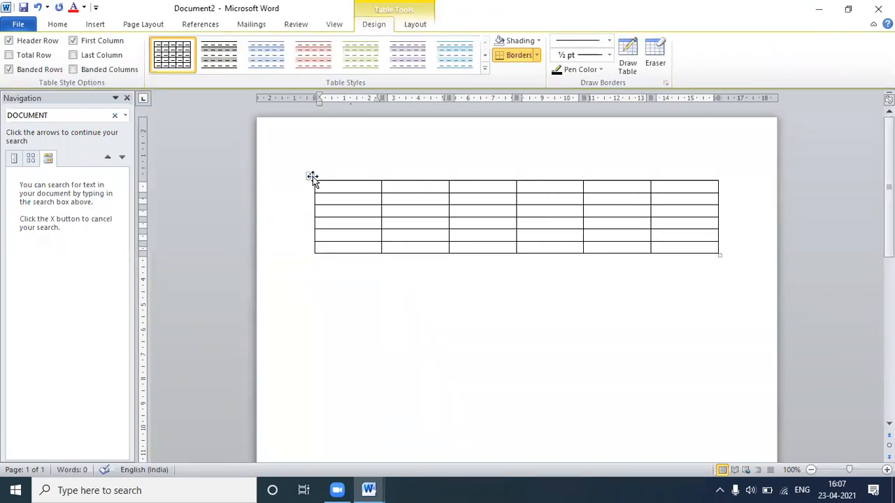
Select the entire six-by-six table and cut it from the page
left_click(311, 176)
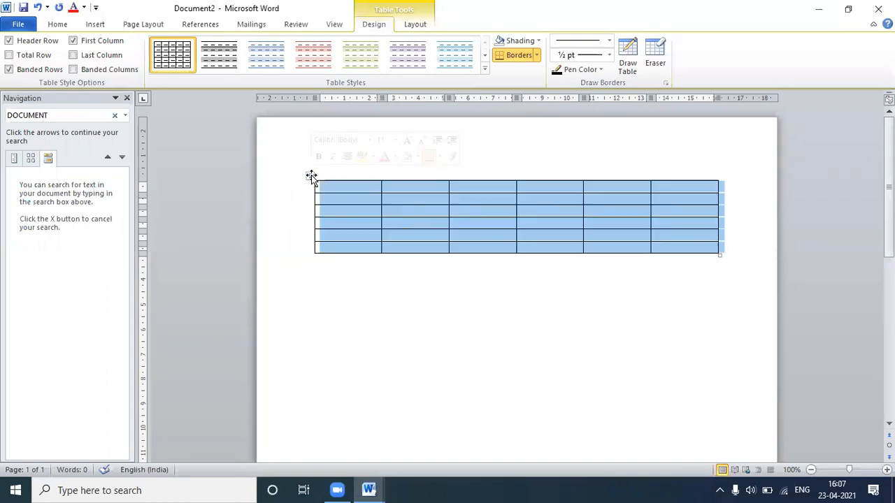
left_click_drag(409, 228, 405, 244)
right_click(510, 210)
right_click(509, 207)
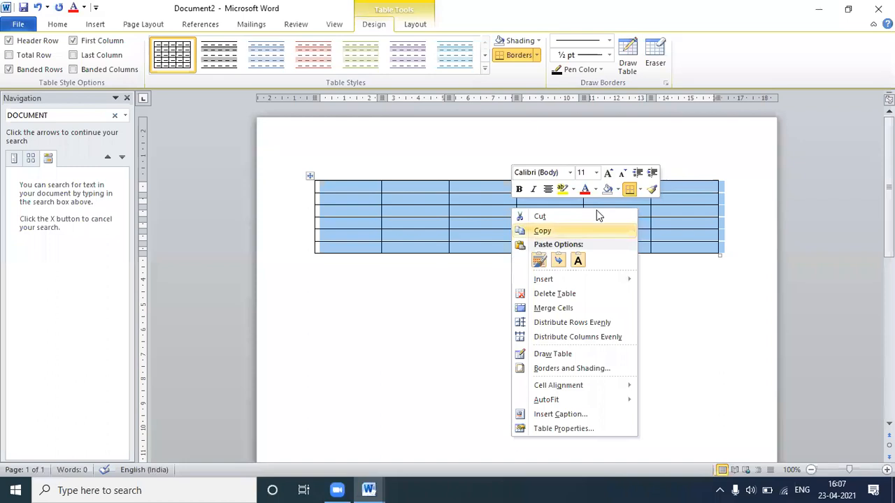
left_click(561, 216)
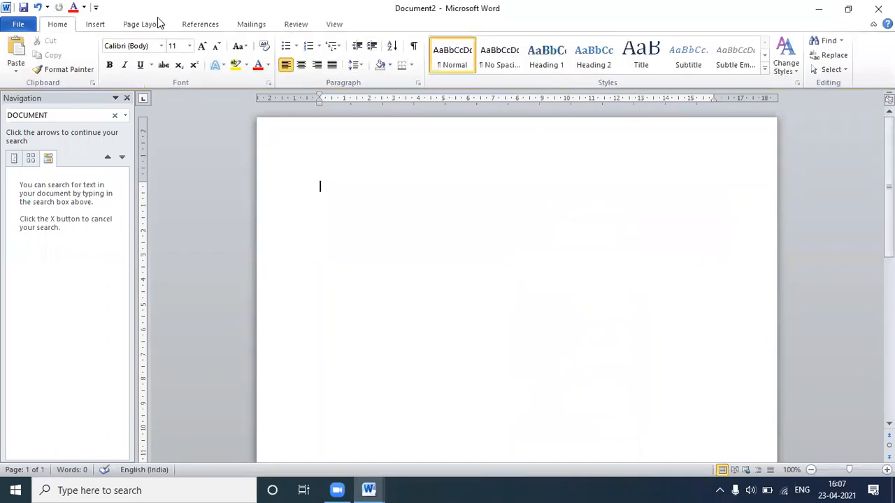
Insert a table with 7 columns and 5 rows through the Insert Table dialog, keeping the fixed automatic column width
left_click(95, 23)
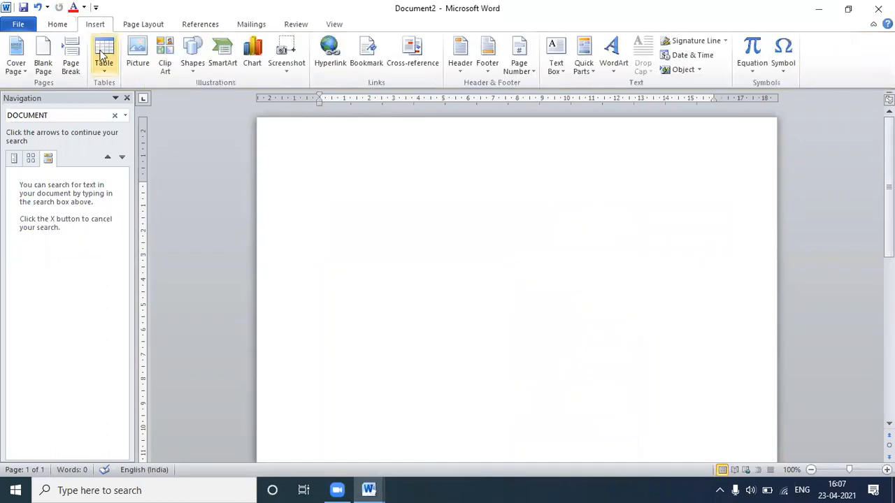
left_click(101, 53)
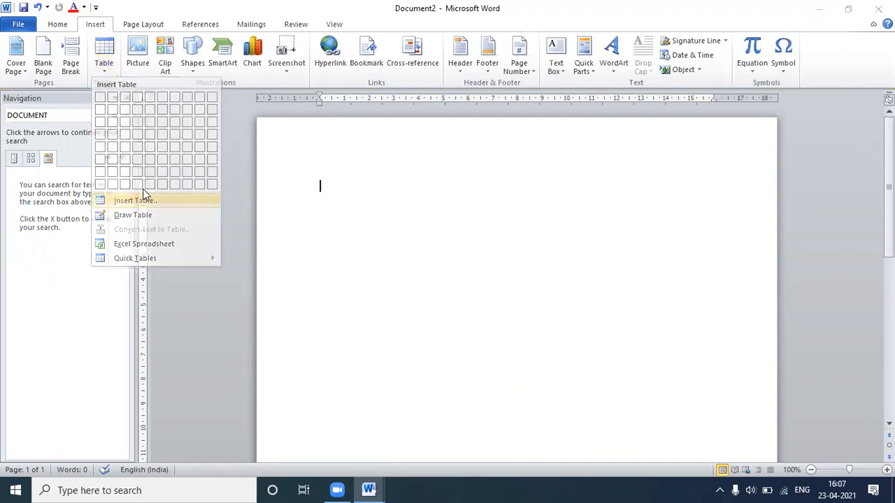
left_click(144, 199)
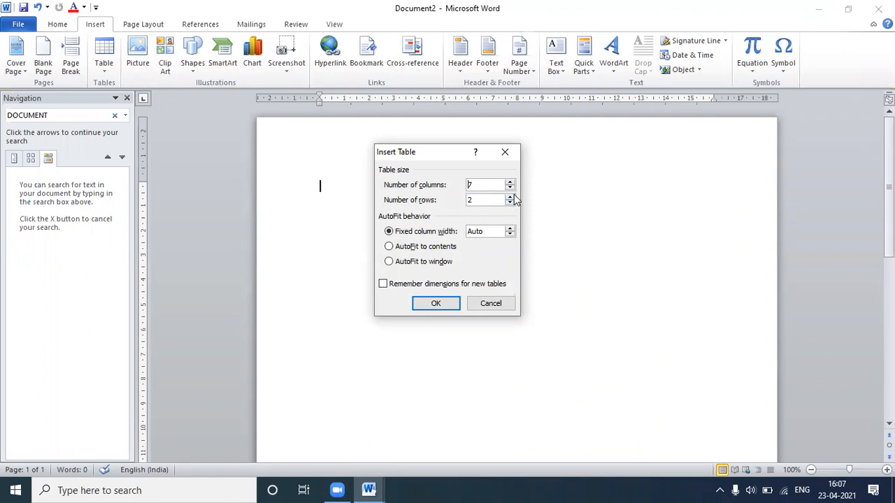
left_click(511, 196)
left_click(511, 197)
left_click(511, 196)
left_click(435, 303)
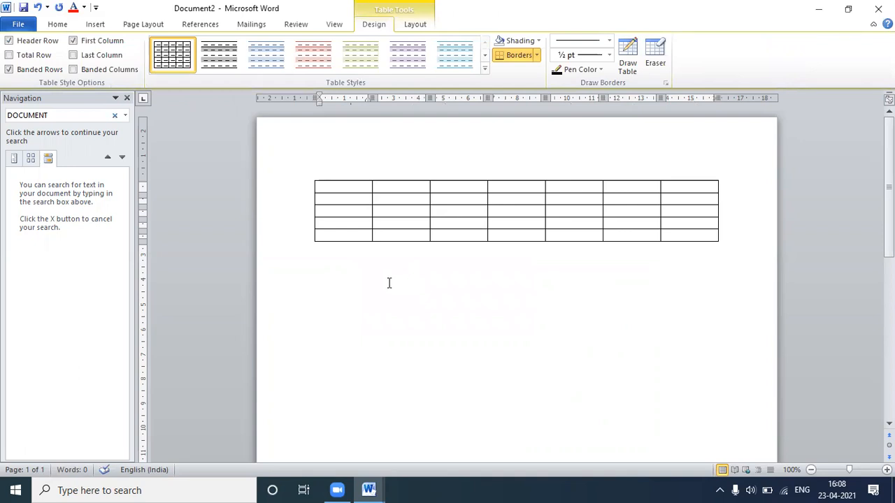
Apply the built-in light blue grid style with banded rows to the whole table
left_click(347, 195)
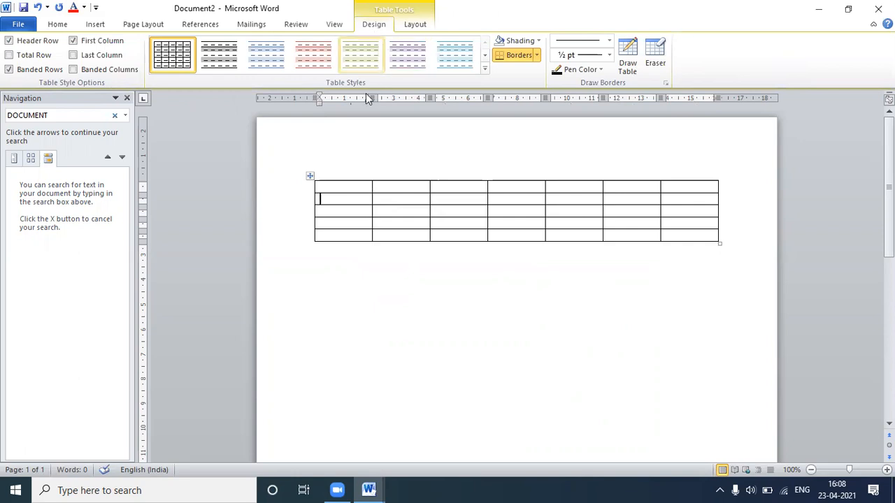
left_click(310, 176)
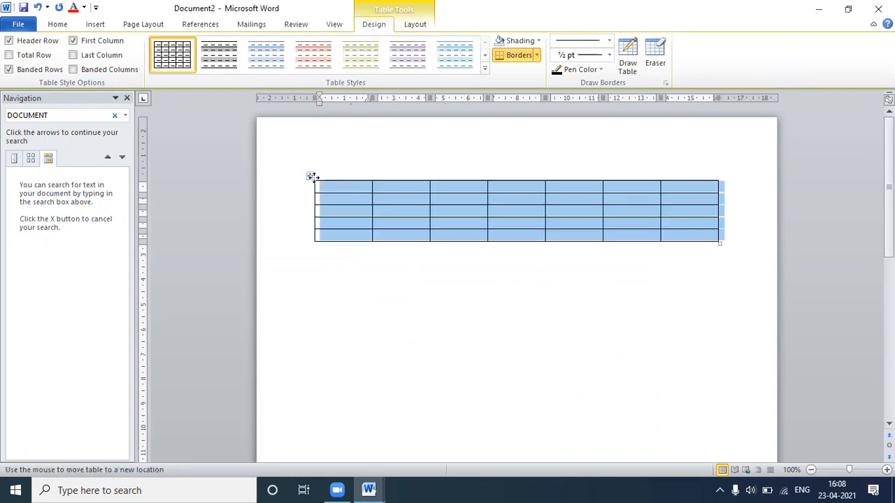
left_click(485, 69)
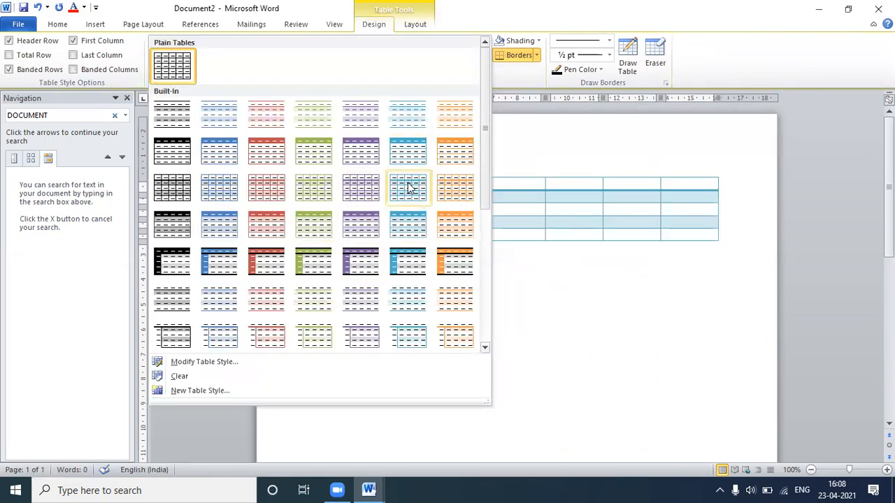
left_click(409, 185)
left_click(442, 266)
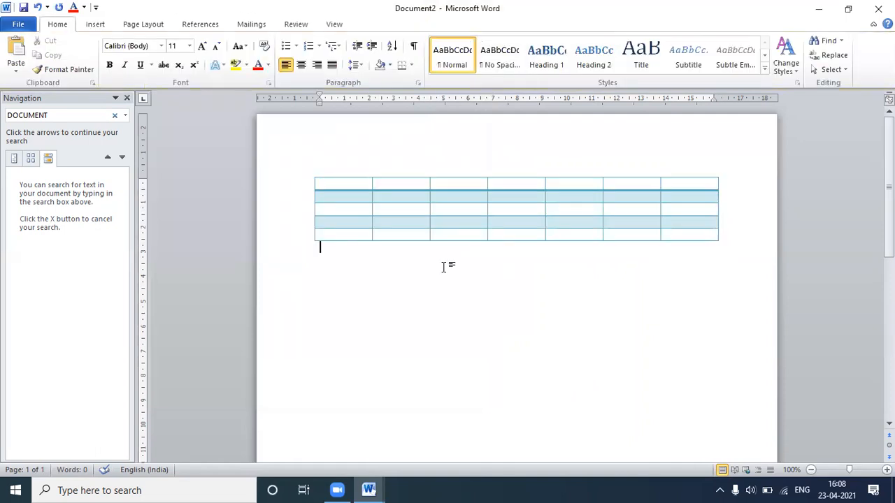
Disable the table's Header Row and Banded Rows style options, and enable Total Row, Last Column and Banded Columns
left_click(353, 198)
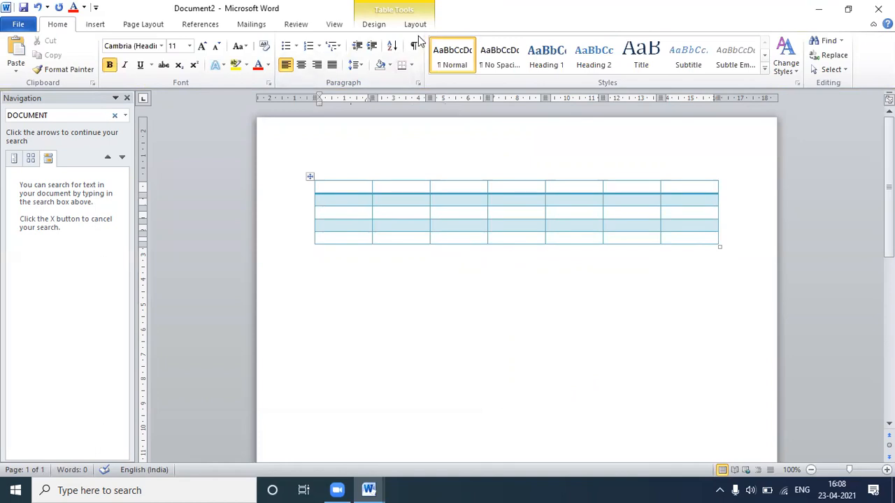
left_click(378, 27)
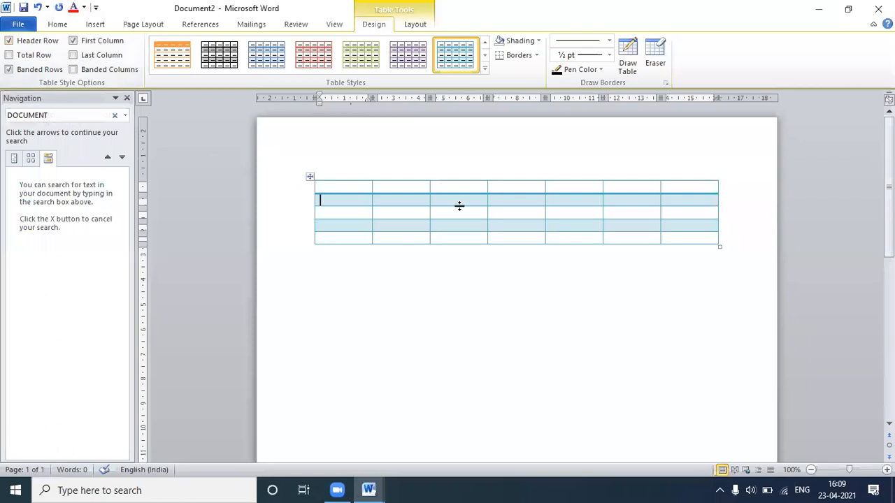
left_click(9, 40)
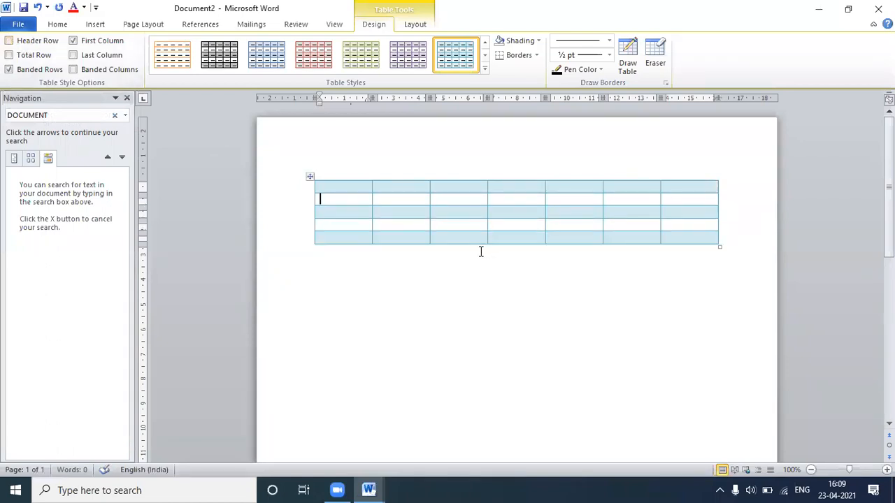
left_click(9, 56)
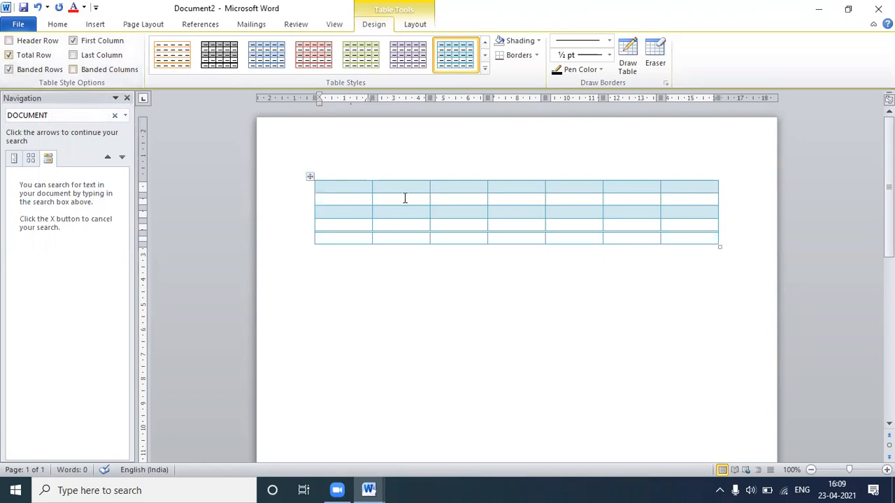
left_click(16, 71)
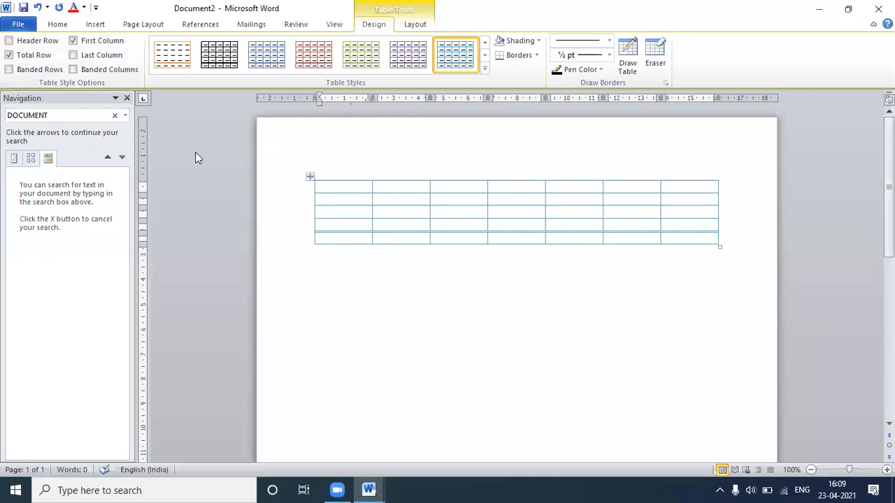
left_click(73, 56)
left_click(72, 70)
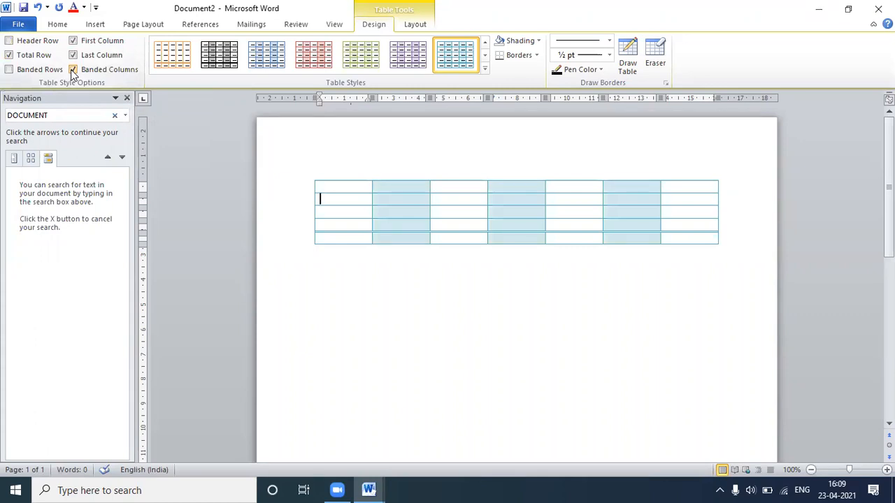
Apply All Borders to the whole table with a 3 pt line in dark blue
left_click(314, 212)
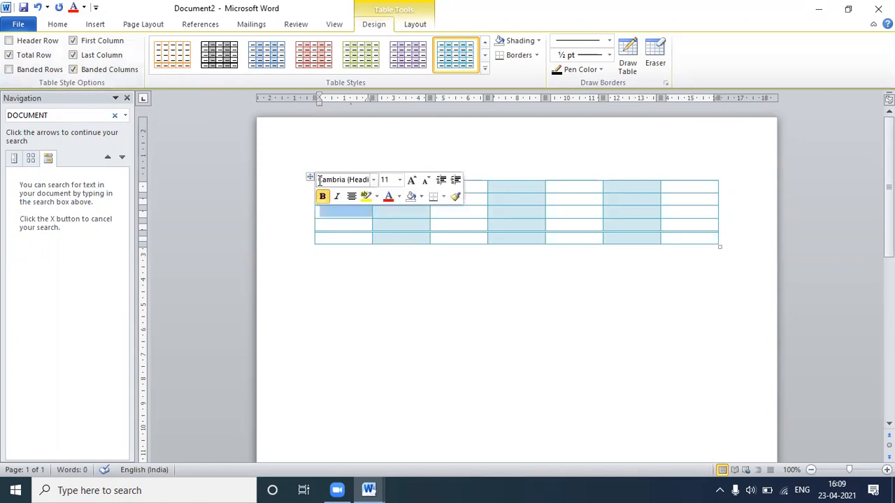
left_click(310, 176)
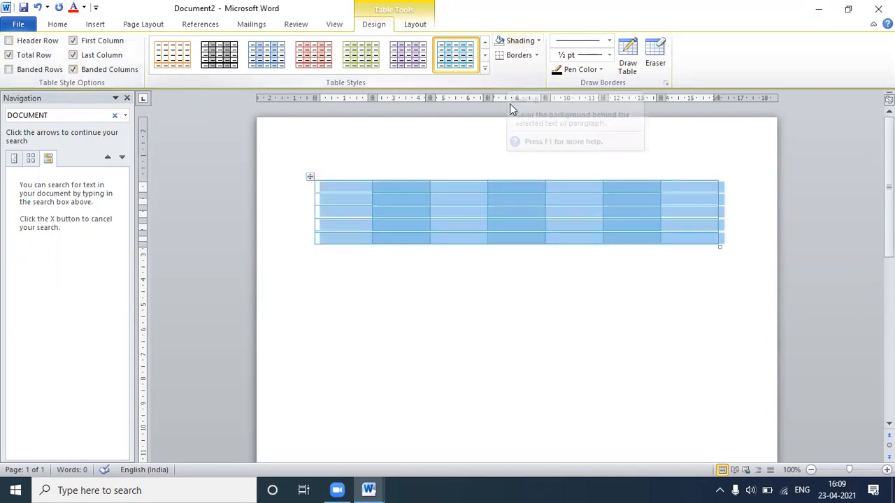
left_click(609, 55)
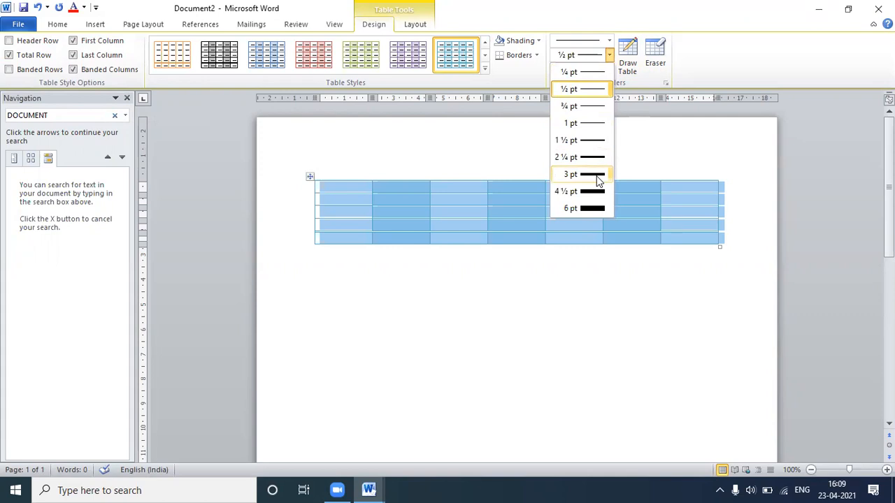
left_click(599, 176)
left_click(600, 70)
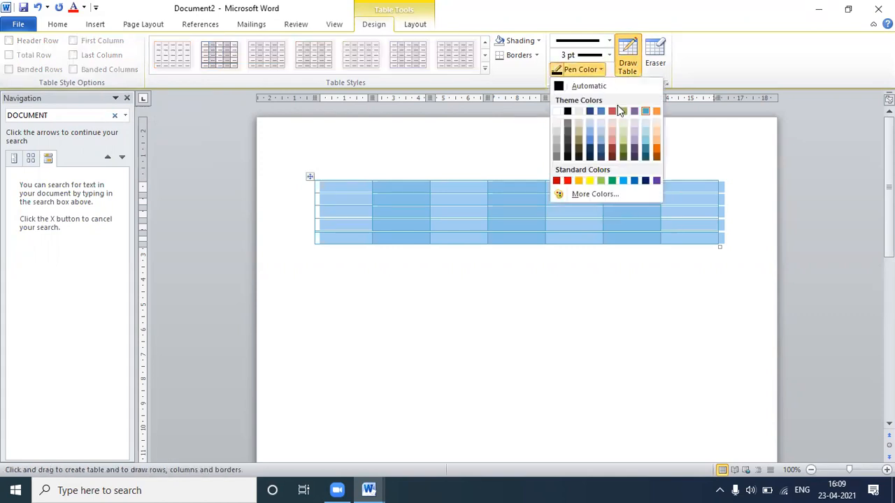
left_click(601, 144)
left_click(538, 58)
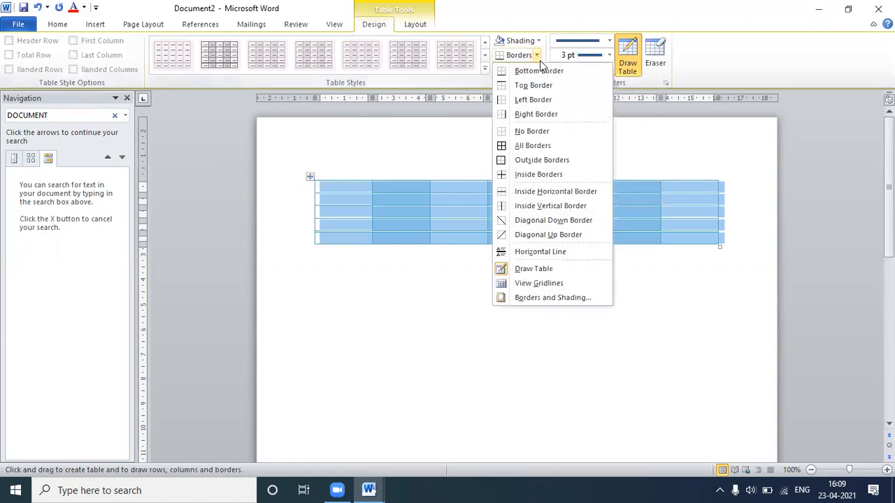
left_click(525, 145)
left_click(511, 356)
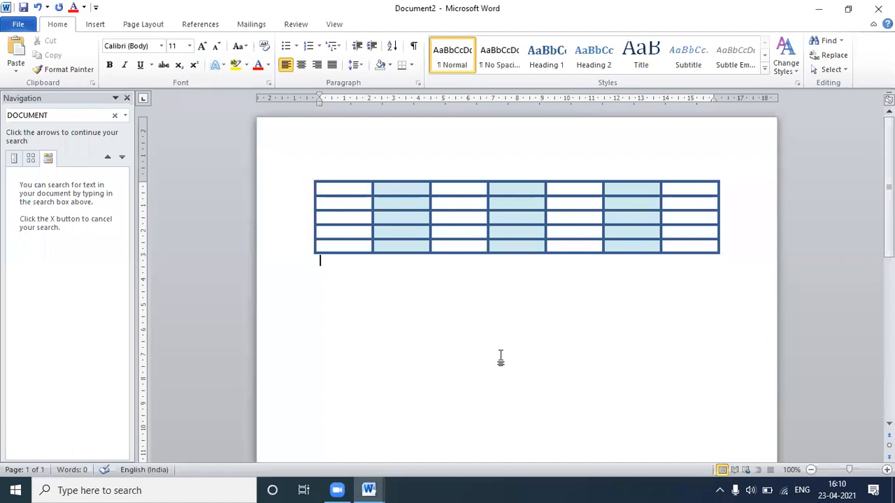
Remove the bottom border from the last cell of the table's final row, and undo the removal
left_click(672, 249)
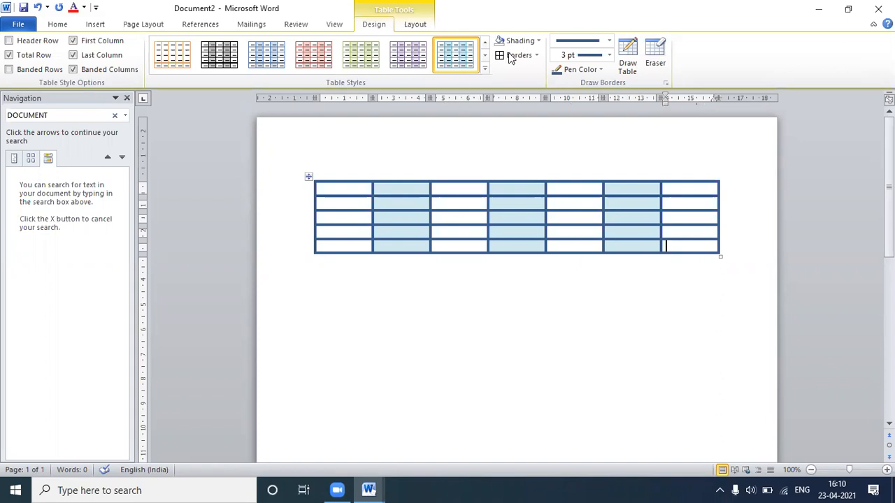
left_click(58, 24)
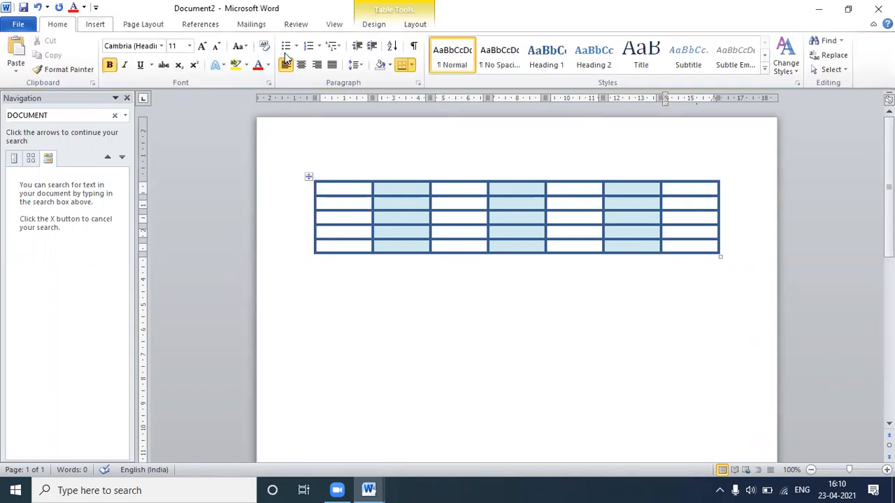
left_click(402, 66)
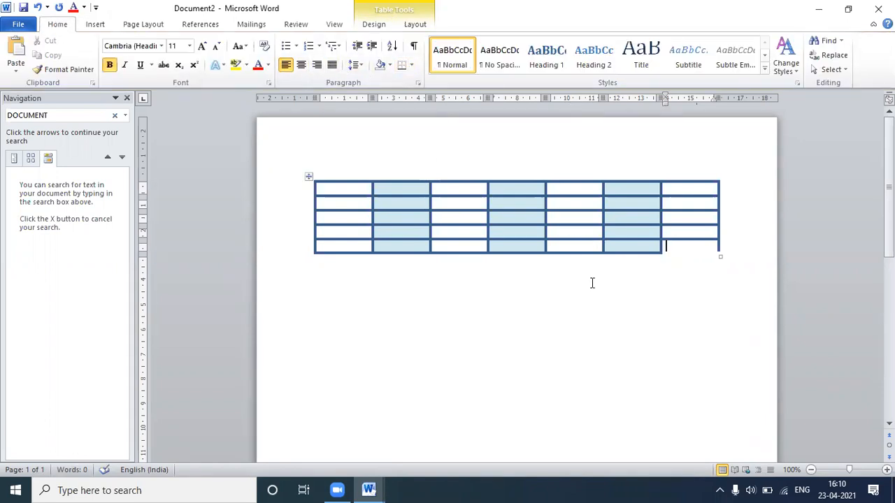
key("ctrl+z")
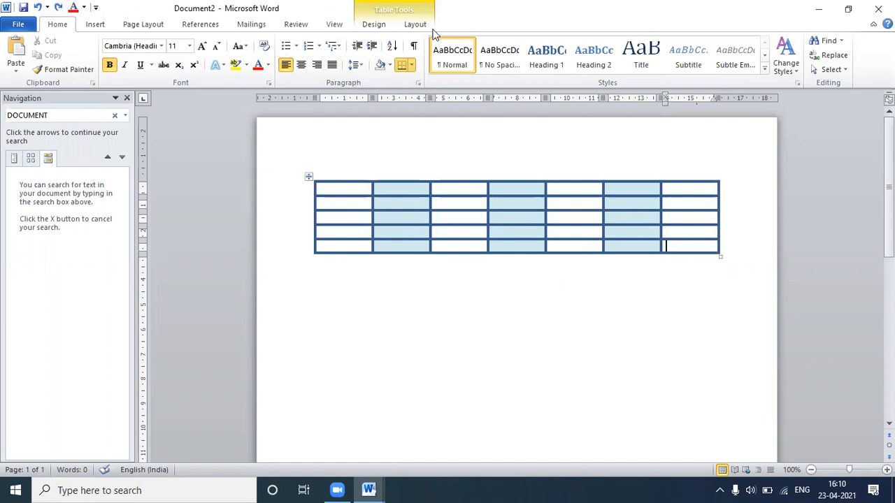
Append three new rows to the end of the table by advancing past its last cell
left_click(374, 25)
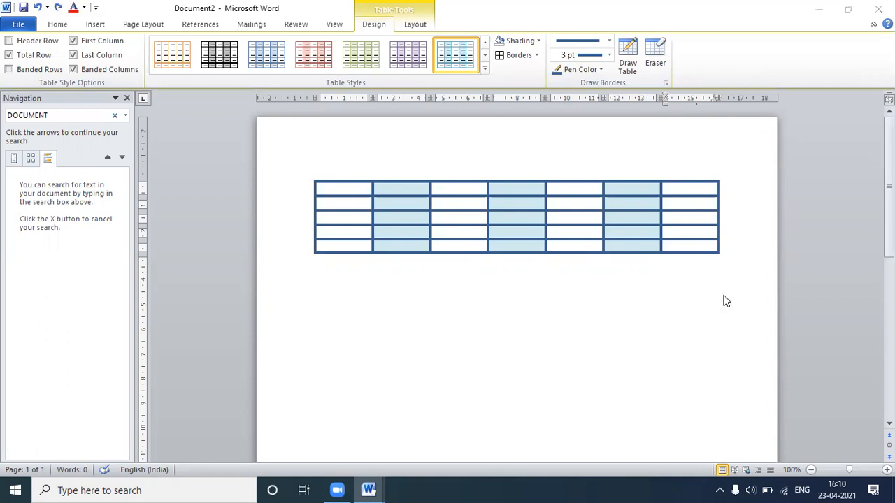
left_click(602, 160)
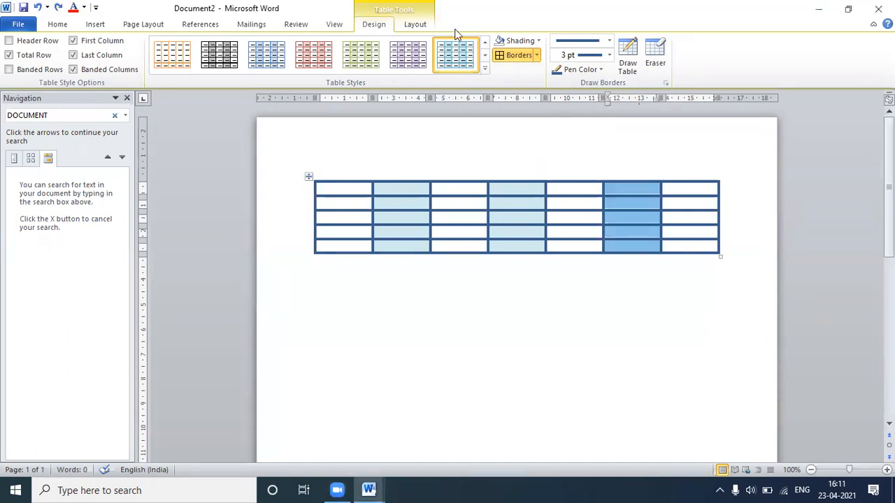
left_click(691, 249)
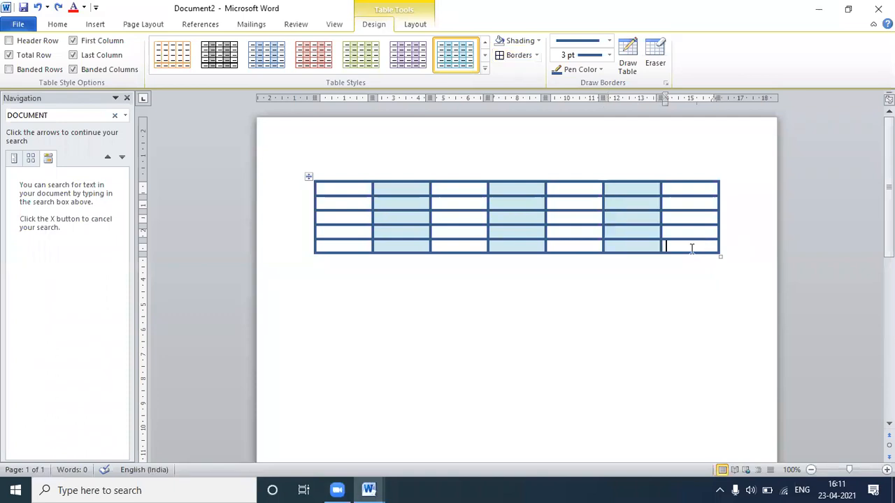
key("Tab")
key("Tab")
key("Tab")
key("Tab")
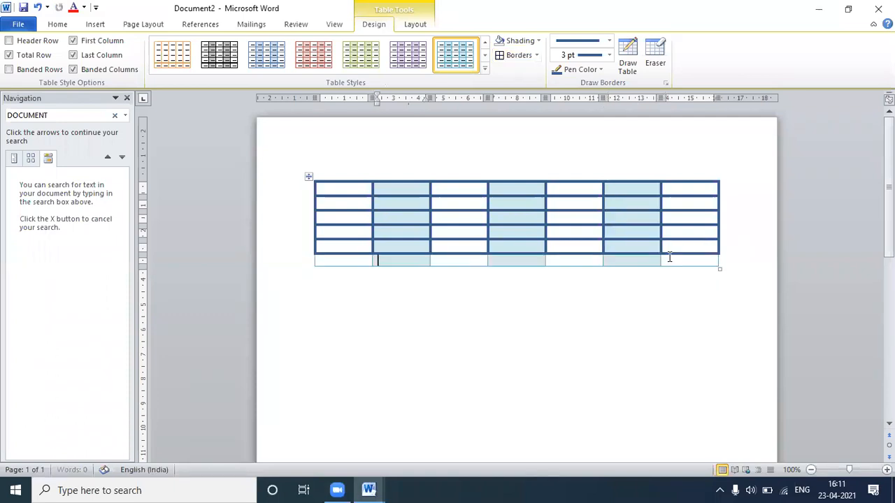
left_click(669, 257)
key("Tab")
key("Tab")
key("Tab")
key("Tab")
key("Tab")
key("Tab")
key("Tab")
key("Tab")
key("Tab")
key("Tab")
key("Tab")
key("Tab")
key("Tab")
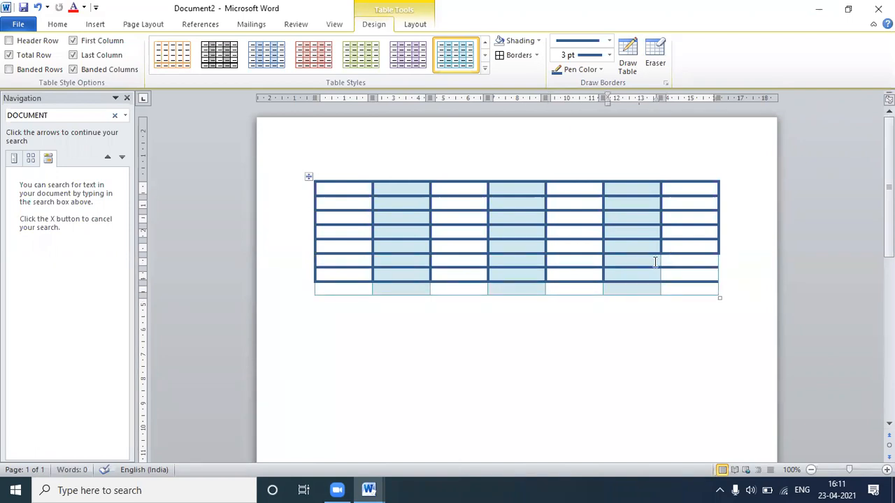
Insert many additional rows above the table's last row
left_click(654, 293)
left_click(677, 273)
left_click(688, 287)
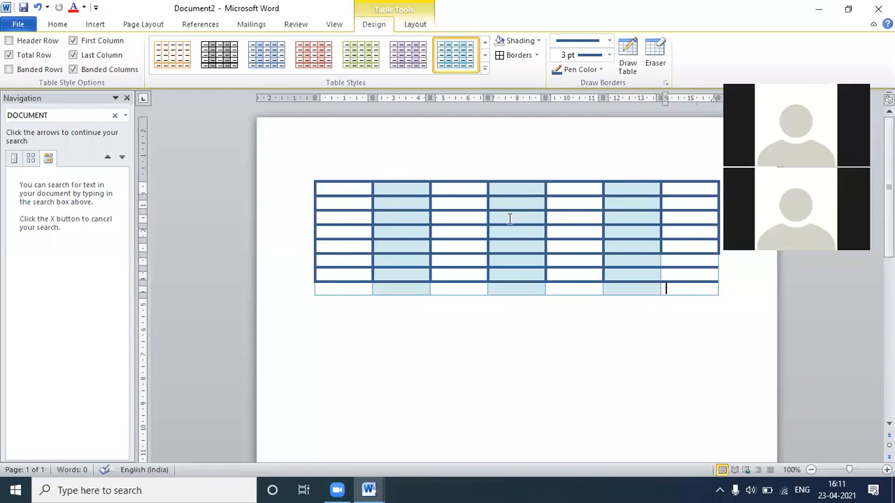
left_click(414, 25)
double_click(154, 61)
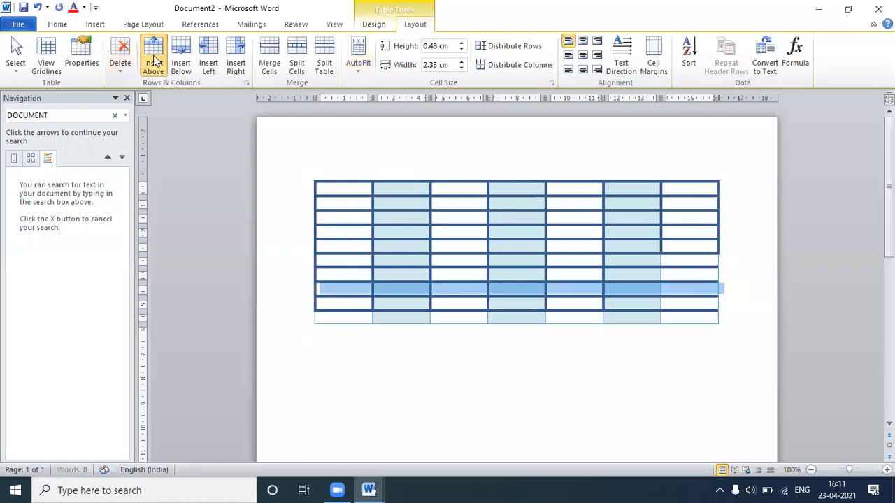
double_click(154, 62)
double_click(153, 61)
double_click(153, 61)
left_click(154, 61)
left_click(154, 61)
left_click(154, 61)
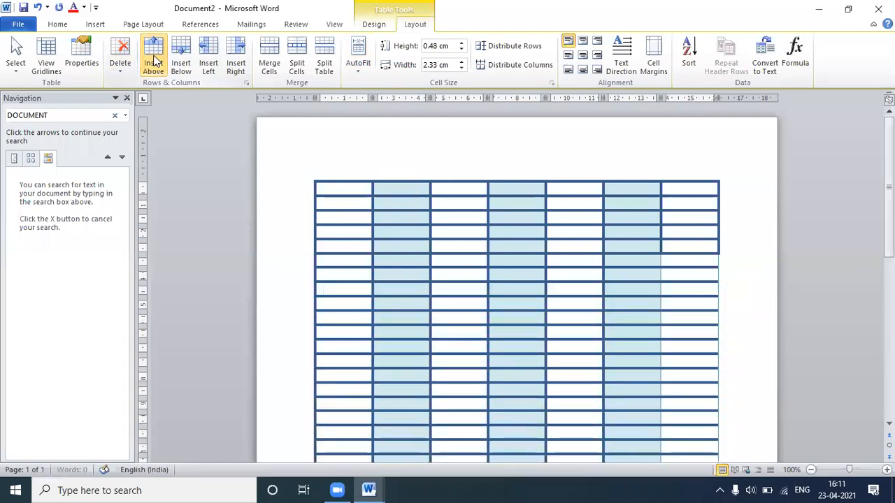
left_click(569, 418)
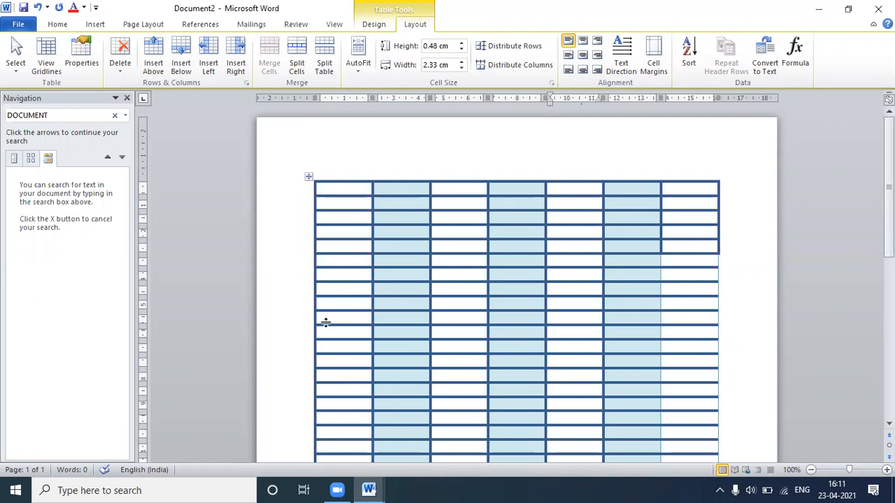
Undo all the added rows back to the original five-row table
left_click(38, 8)
left_click(37, 8)
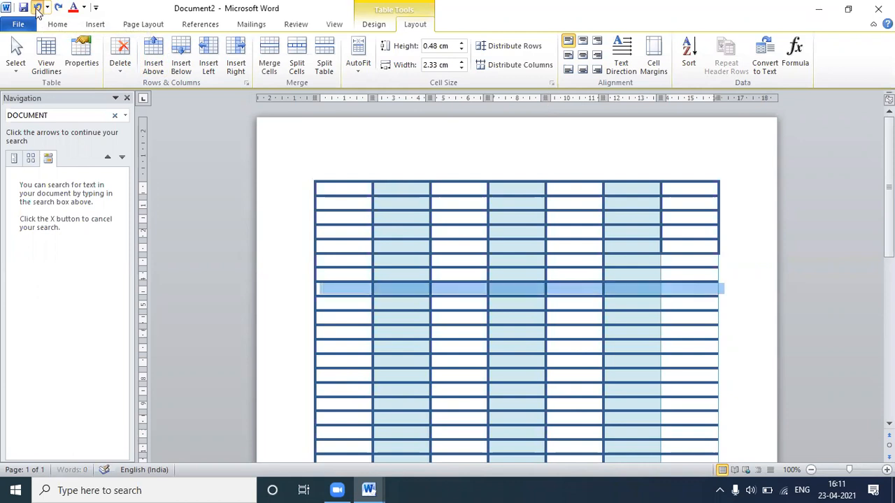
left_click(37, 8)
left_click(37, 8)
left_click(37, 9)
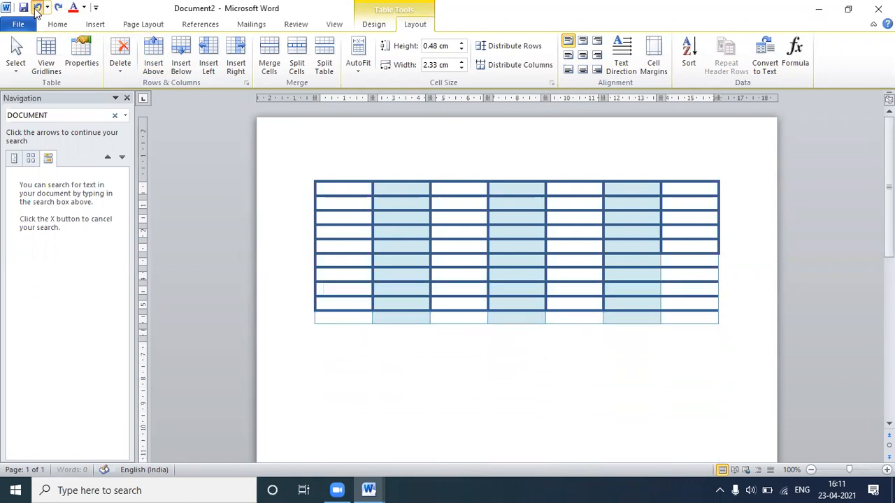
left_click(37, 8)
left_click(37, 9)
left_click(37, 9)
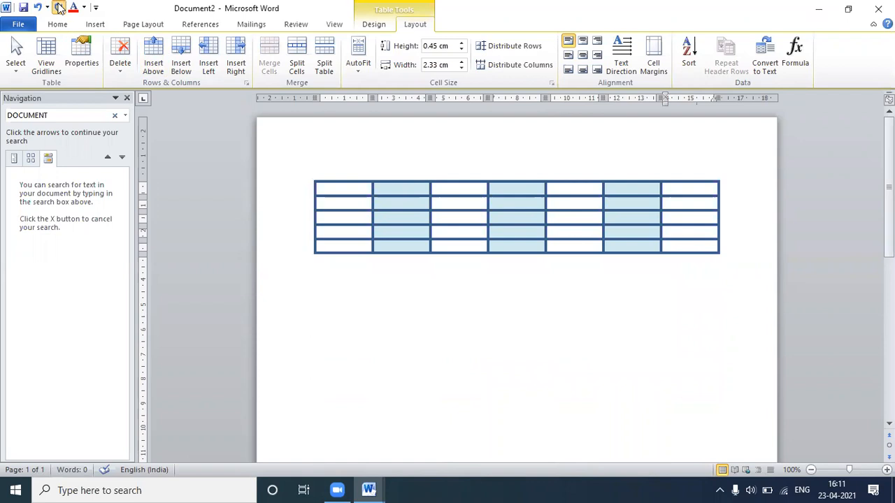
Redo the undone row insertions so the extended table is restored
left_click(59, 8)
left_click(58, 7)
left_click(59, 7)
left_click(58, 7)
left_click(58, 8)
left_click(58, 7)
left_click(58, 7)
left_click(58, 7)
left_click(57, 8)
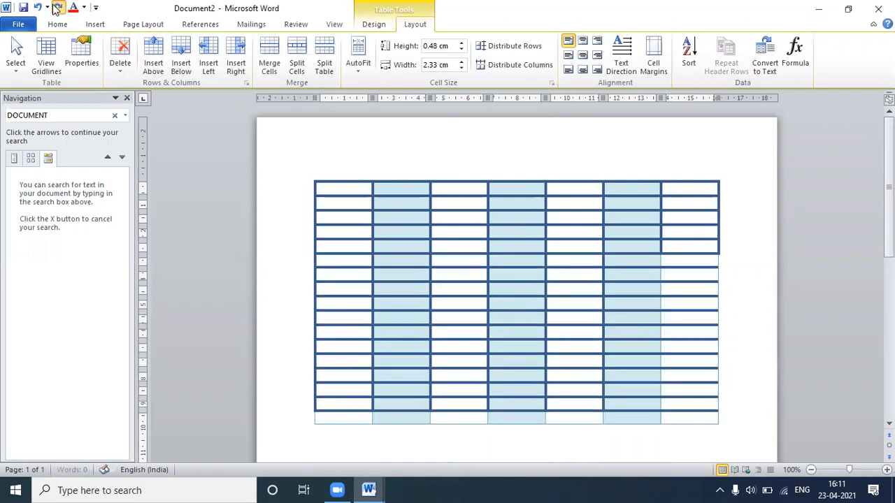
left_click(58, 8)
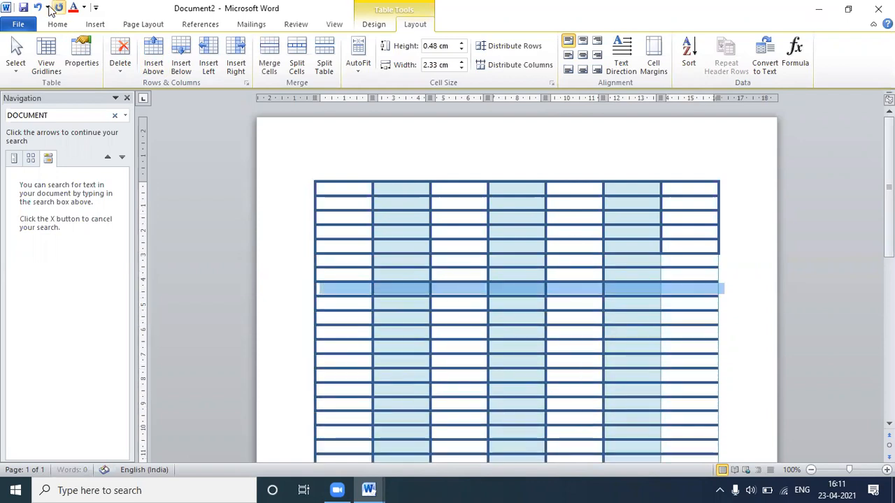
left_click(478, 278)
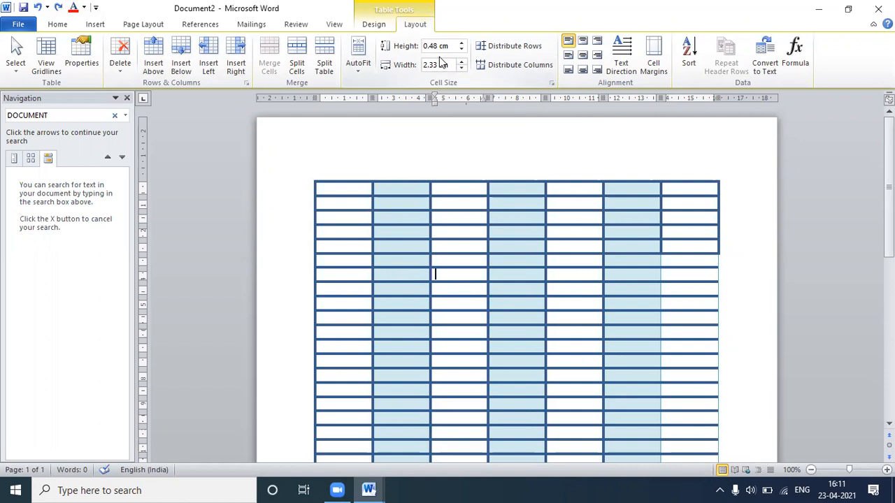
Select the entire table and cut it from the page
left_click(311, 176)
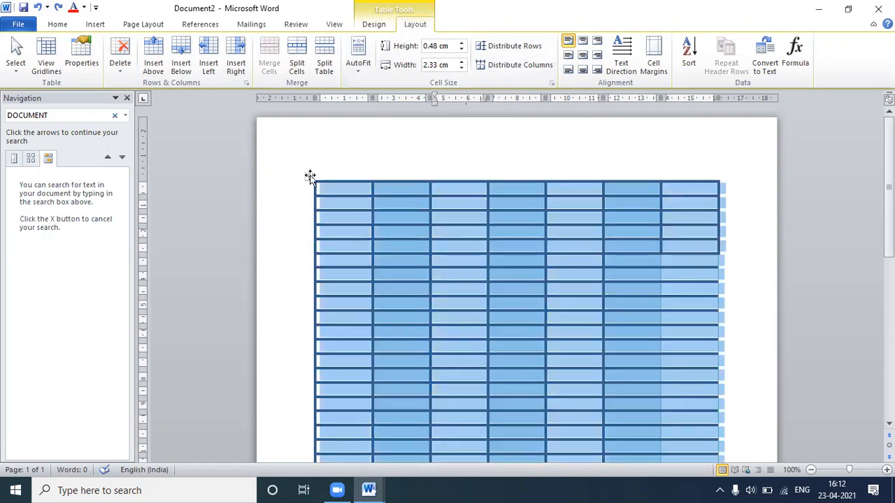
right_click(310, 176)
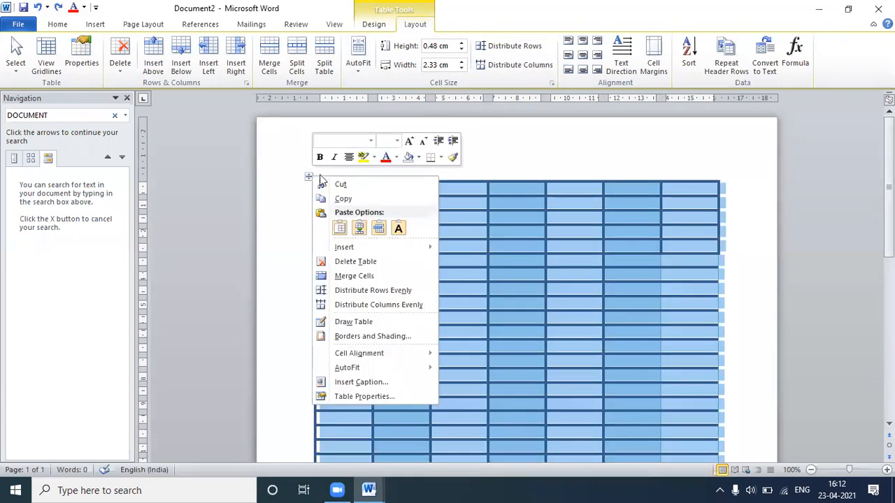
left_click(375, 184)
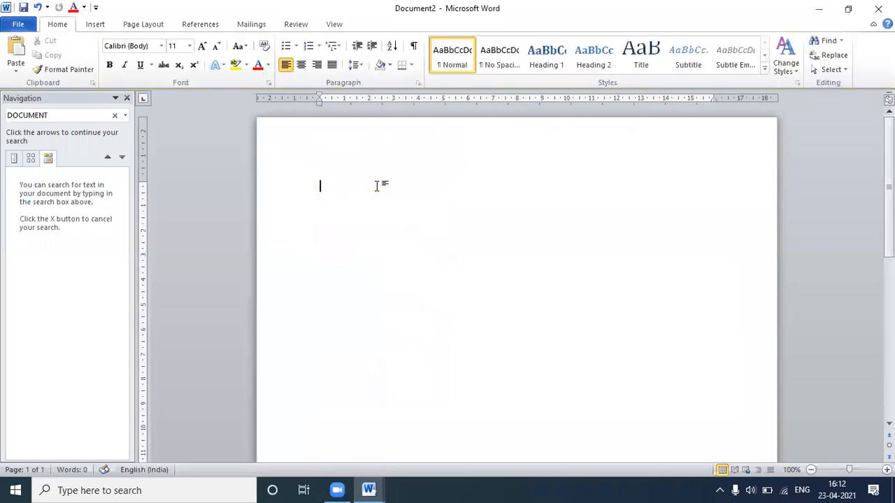
Draw a large table freehand across the upper half of the page with the Draw Table tool
left_click(95, 24)
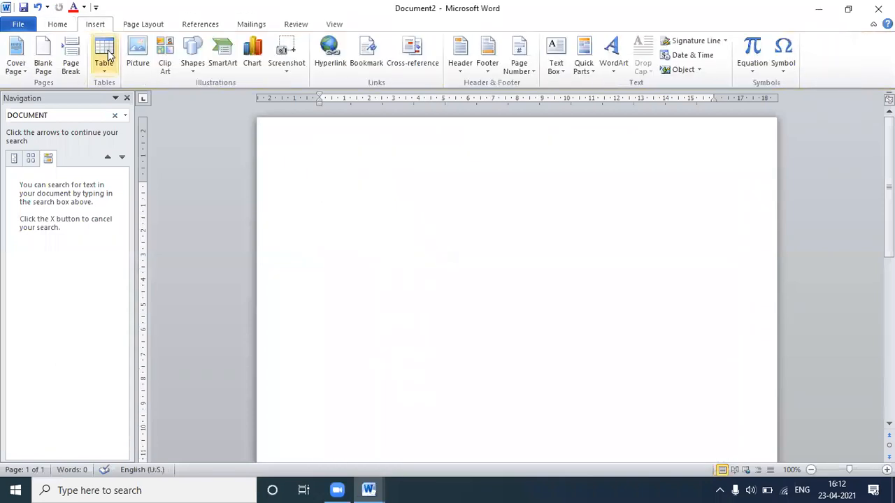
left_click(104, 55)
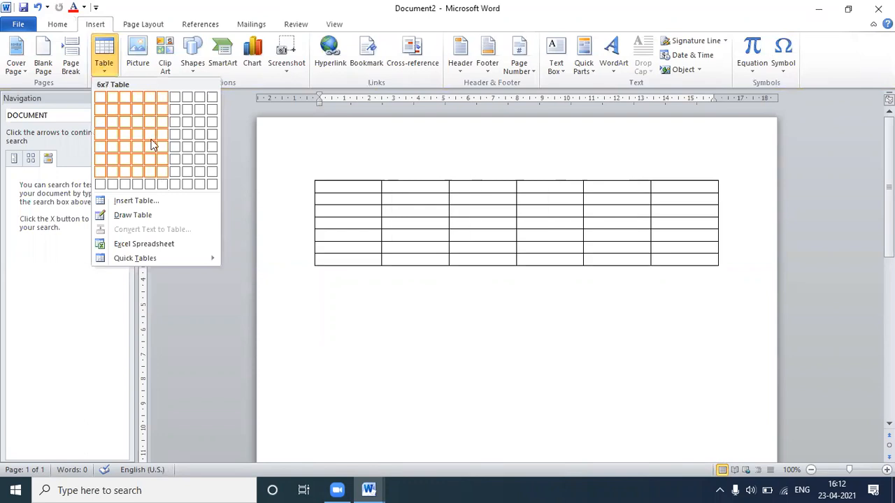
left_click(360, 338)
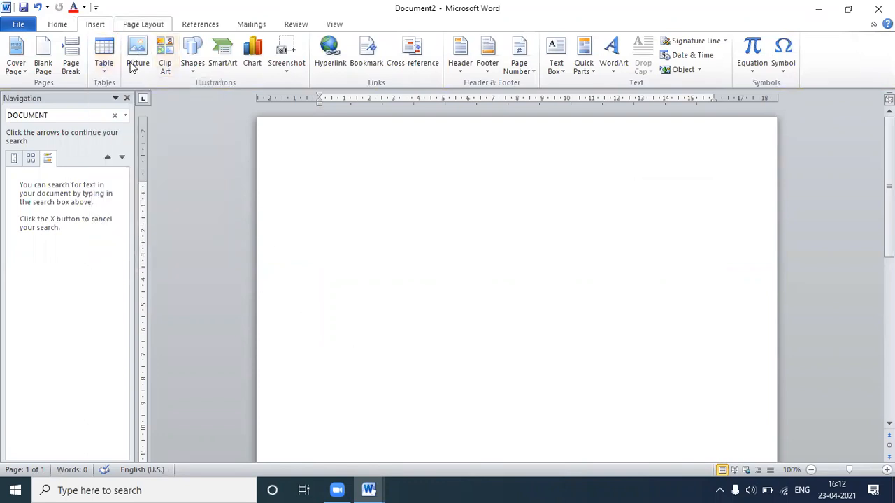
left_click(105, 62)
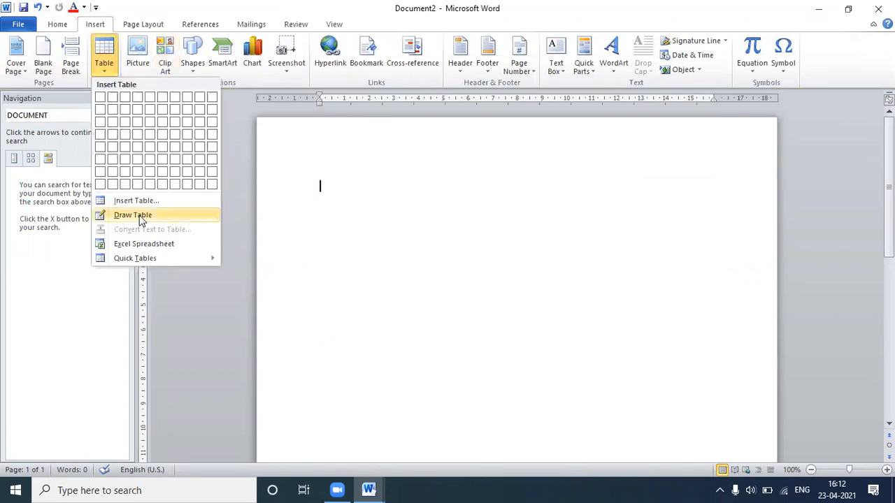
left_click(170, 214)
mouse_move(374, 183)
left_mouse_down()
mouse_move(381, 202)
mouse_move(781, 372)
mouse_move(694, 337)
left_mouse_up()
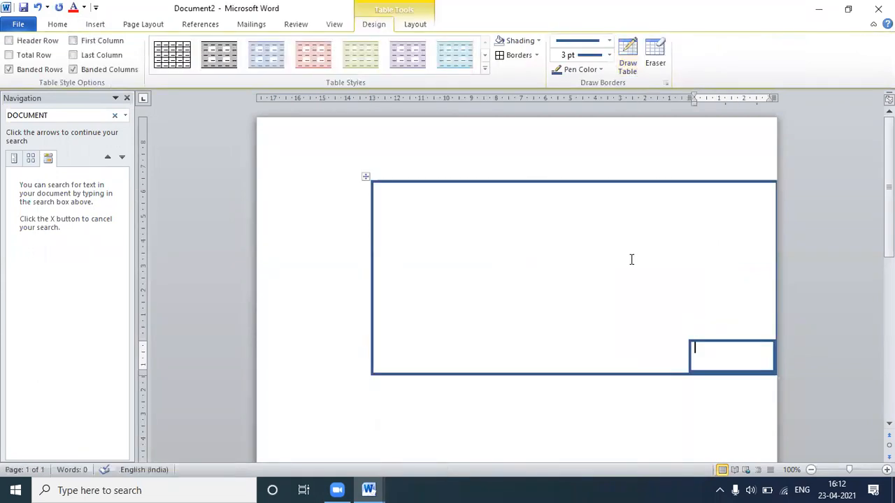
Select the whole hand-drawn table and cut it from the page
right_click(627, 263)
right_click(496, 216)
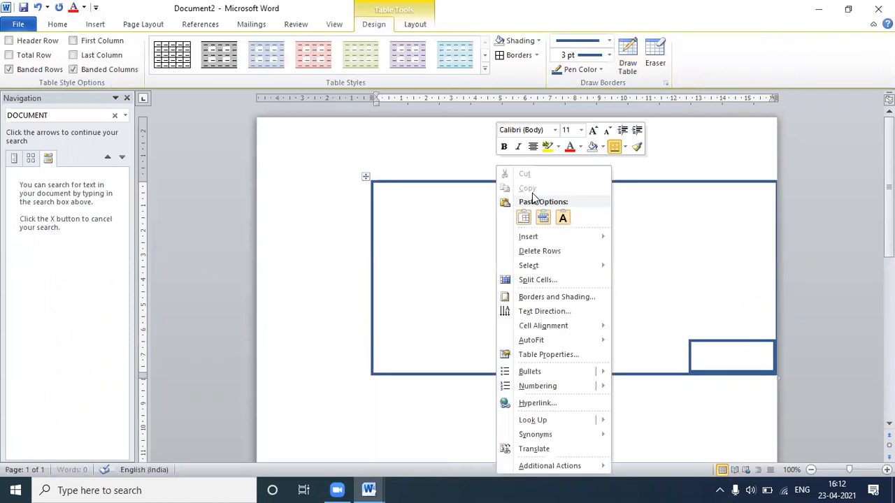
left_click(674, 190)
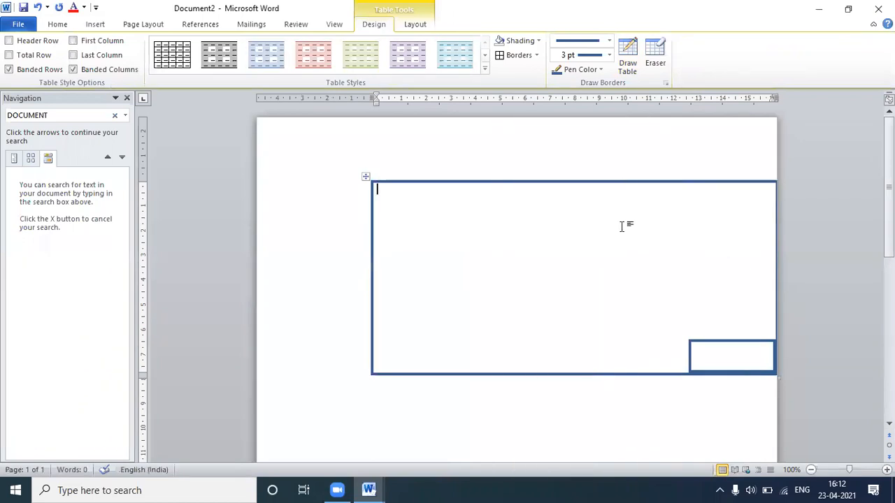
right_click(547, 236)
left_click(399, 301)
left_click(365, 176)
left_click(366, 176)
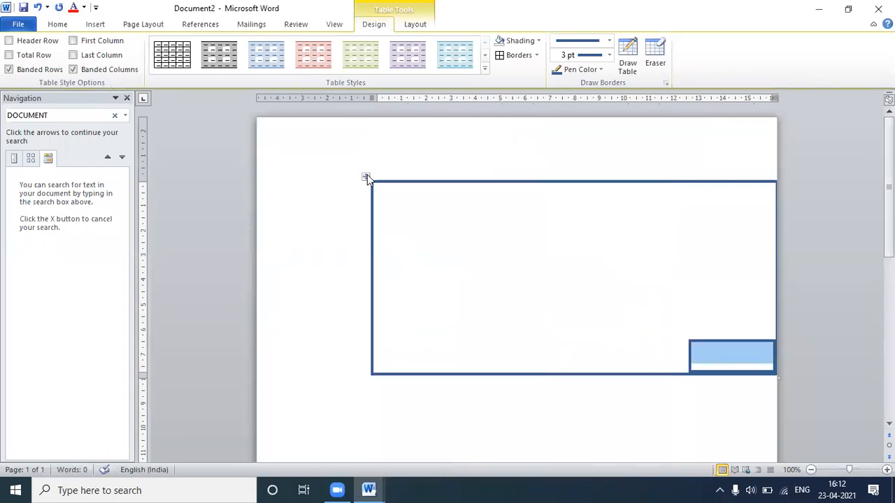
right_click(367, 179)
left_click(408, 185)
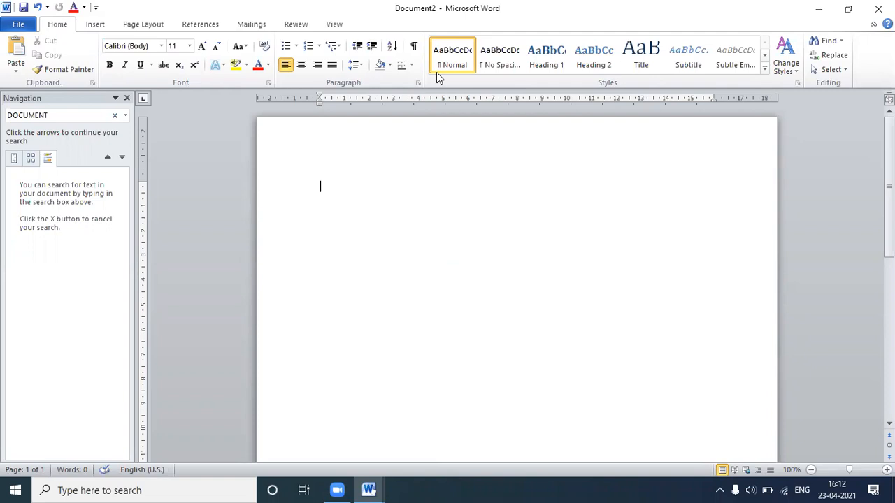
double_click(416, 149)
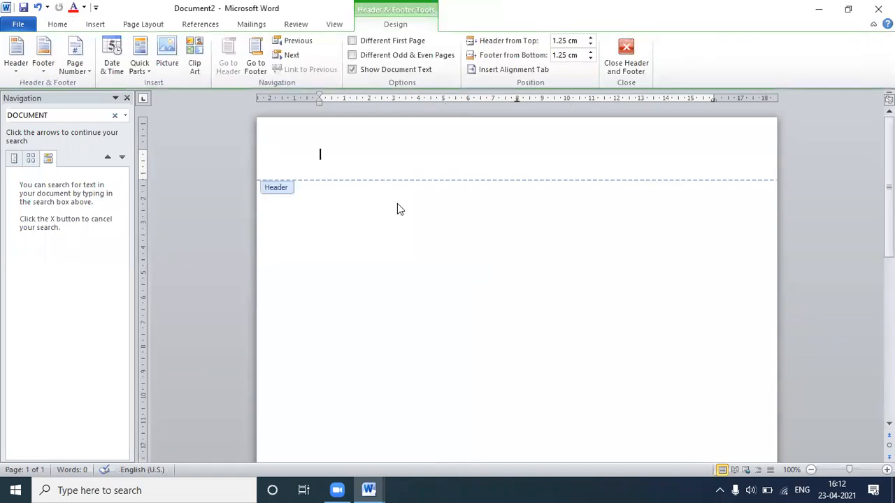
left_click(156, 259)
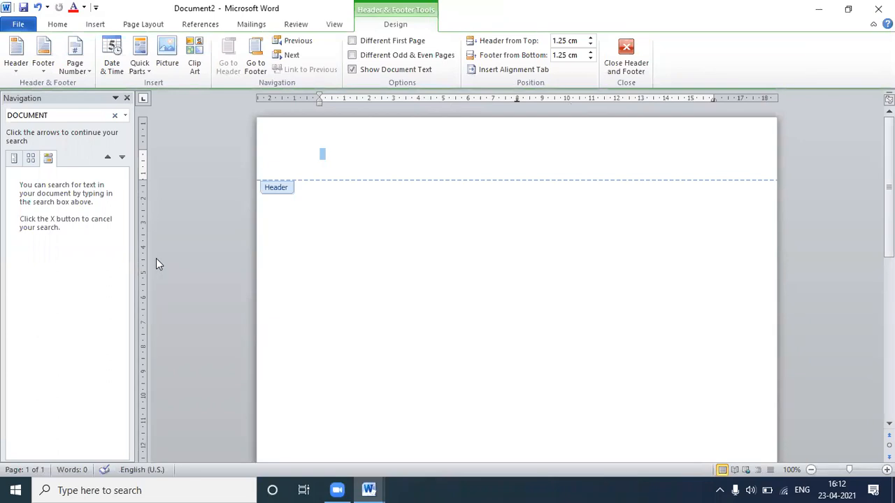
double_click(298, 203)
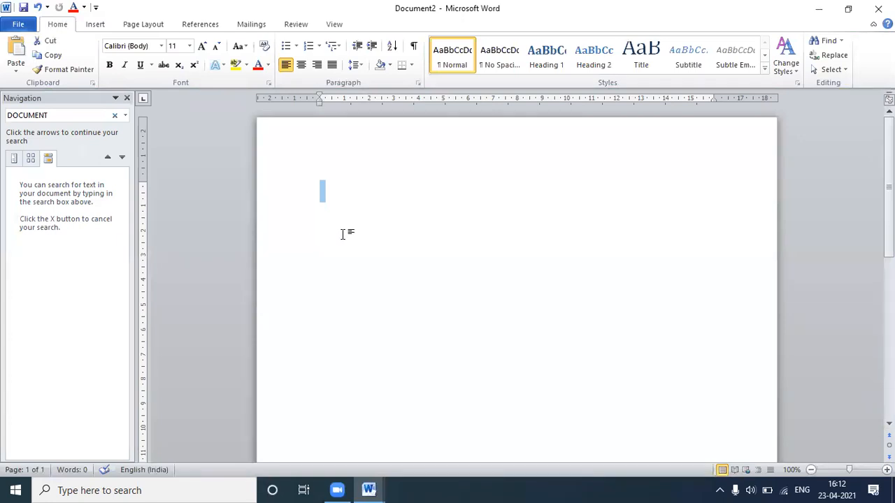
left_click(351, 213)
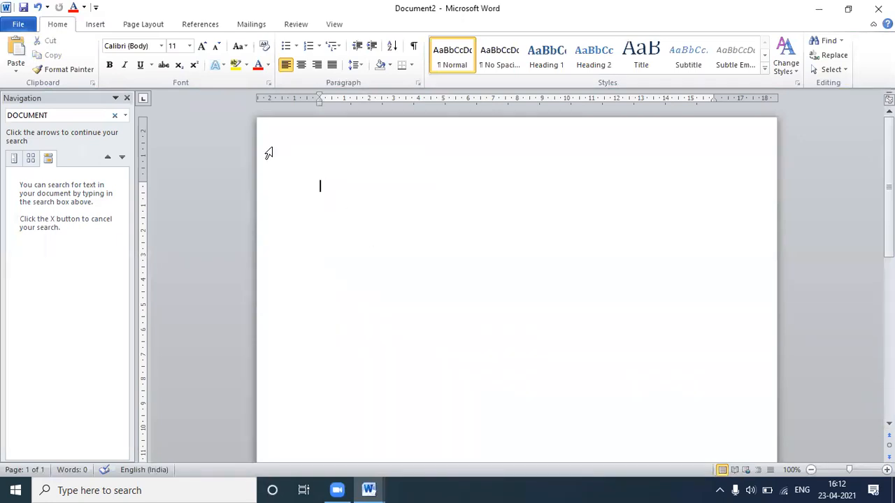
Examine the remaining table insertion options, including Excel Spreadsheet and the built-in Quick Tables calendars, without inserting any
left_click(109, 26)
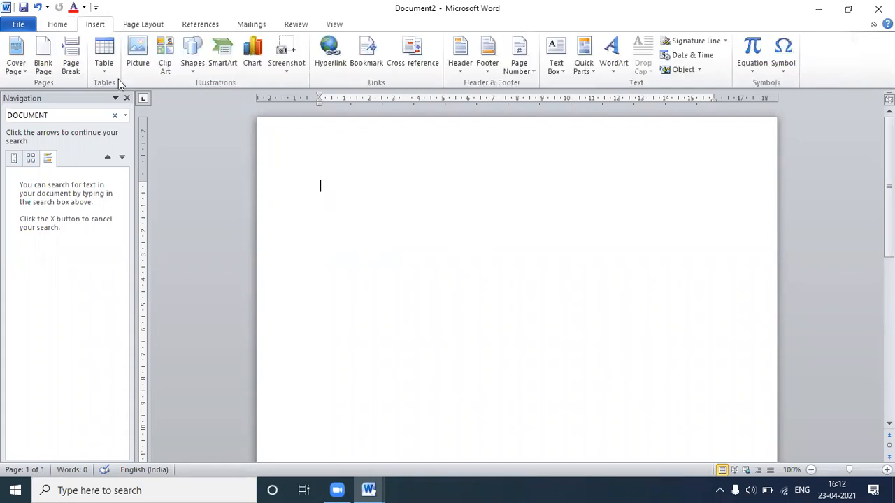
left_click(102, 60)
left_click(114, 51)
left_click(115, 64)
left_click(111, 64)
left_click(112, 68)
left_click(113, 68)
left_click(113, 68)
left_click(112, 68)
left_click(113, 68)
left_click(110, 65)
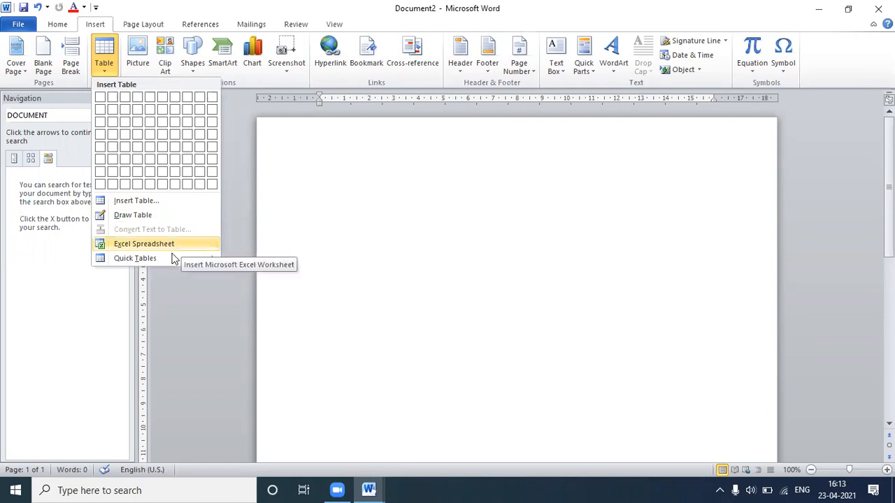
mouse_move(174, 258)
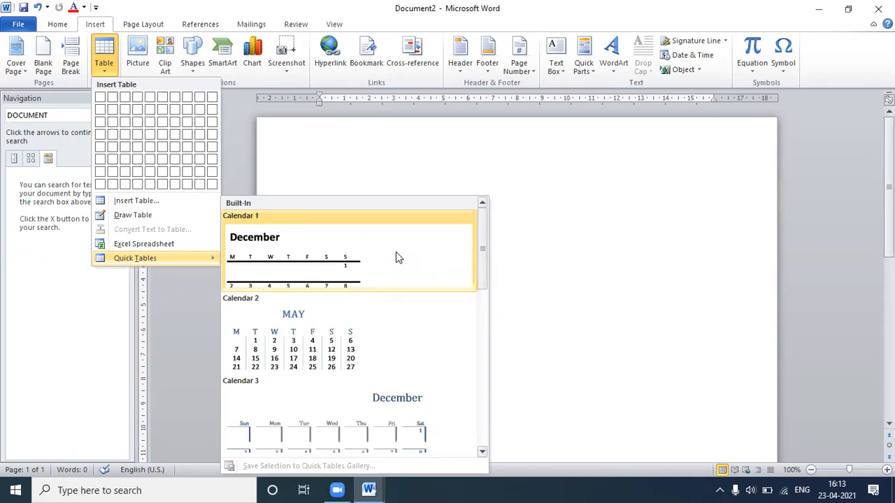
left_click(569, 254)
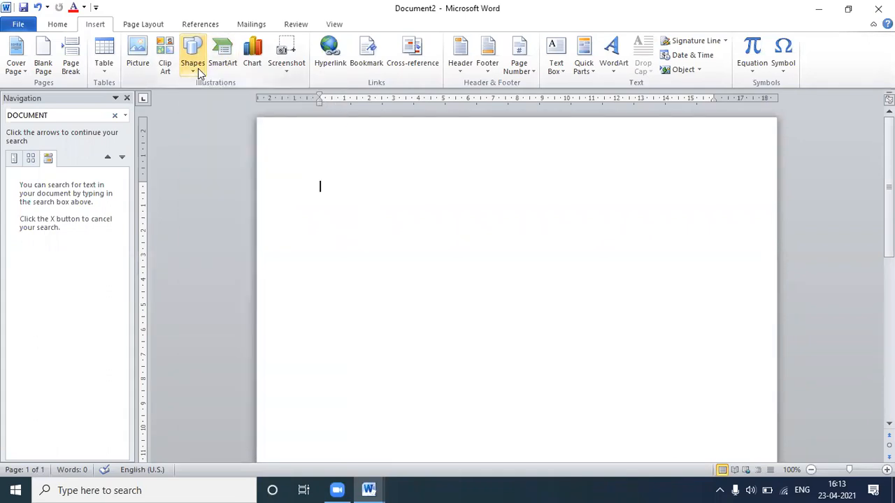
Draw a rectangle about 4.55 cm wide and 3.02 cm high near the page's upper-left margin and give it the orange outline style
left_click(198, 68)
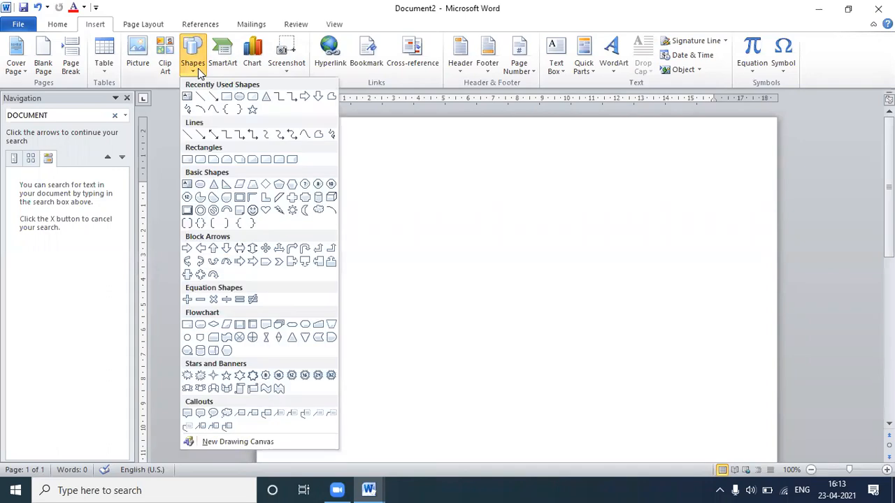
left_click(226, 97)
mouse_move(331, 182)
left_mouse_down()
mouse_move(403, 278)
mouse_move(445, 257)
left_mouse_up()
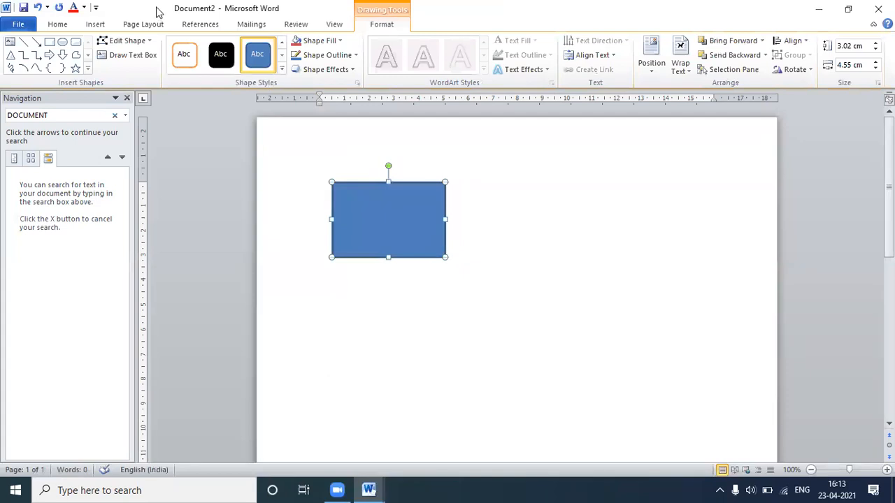
left_click(183, 60)
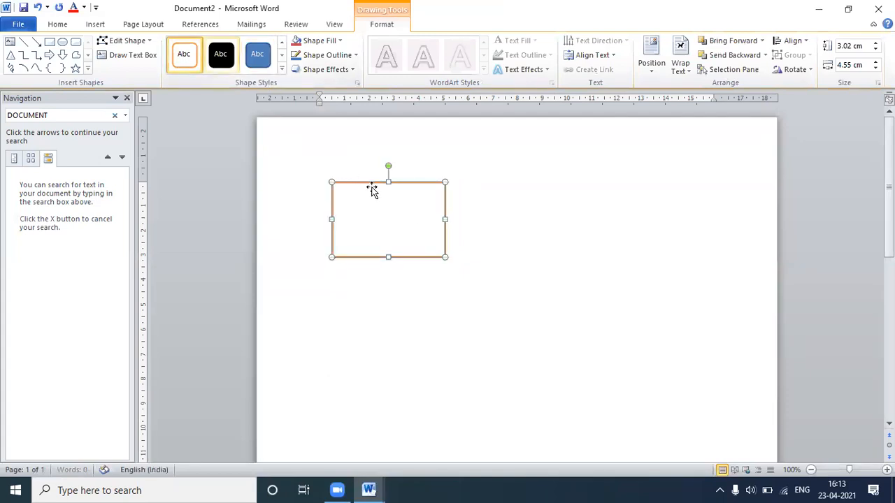
Copy and paste the orange-outlined rectangle, and place another duplicate below and to the right of the pasted one
right_click(419, 209)
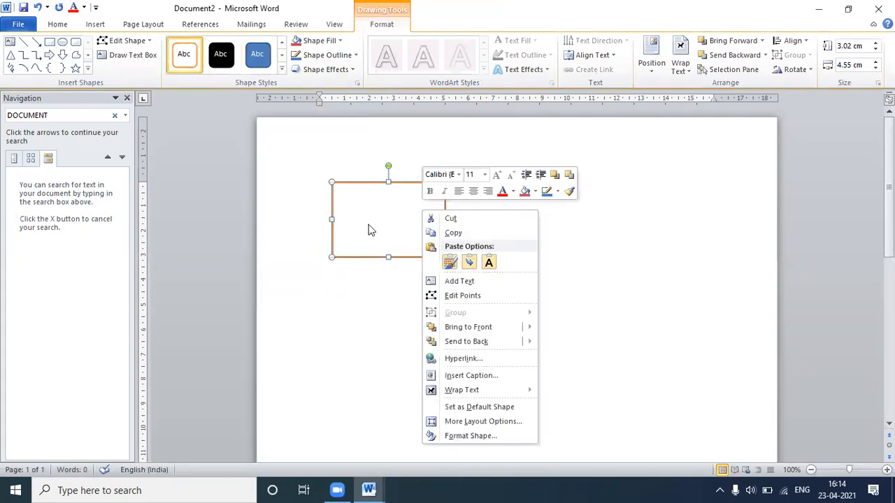
right_click(460, 229)
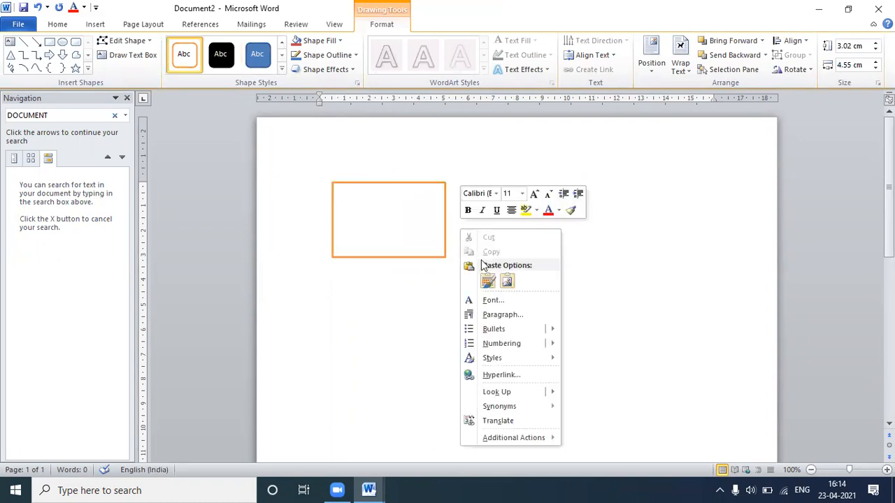
left_click(488, 281)
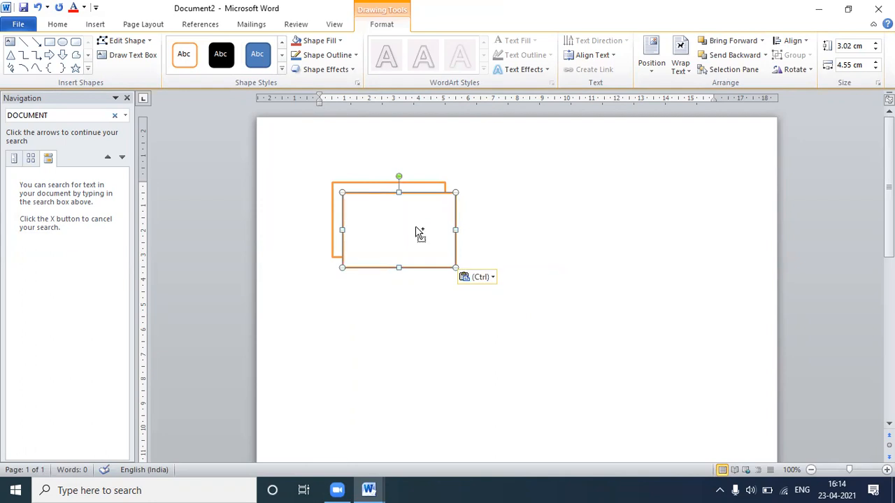
left_click_drag(431, 248, 501, 280, "ctrl")
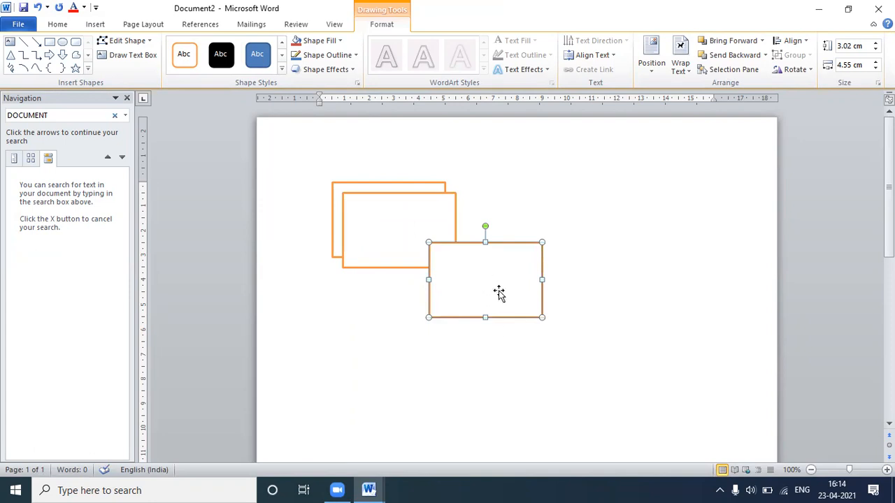
left_click(493, 339)
left_click(429, 315)
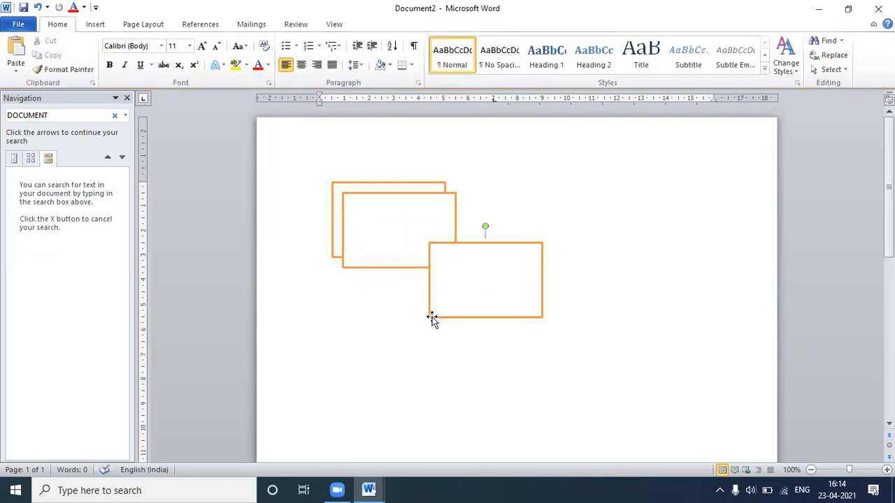
left_click(620, 208)
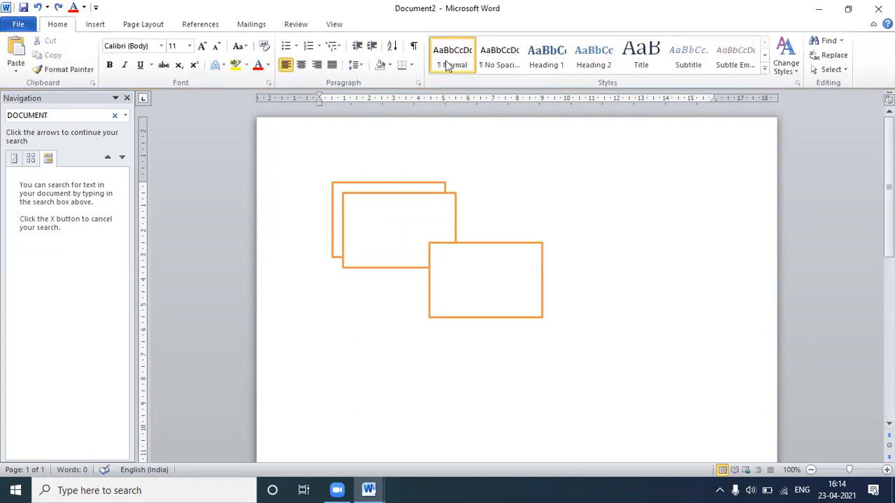
Start inserting a picture from file, browse through This PC to the Pictures folder, and dismiss the File Explorer help page
left_click(96, 24)
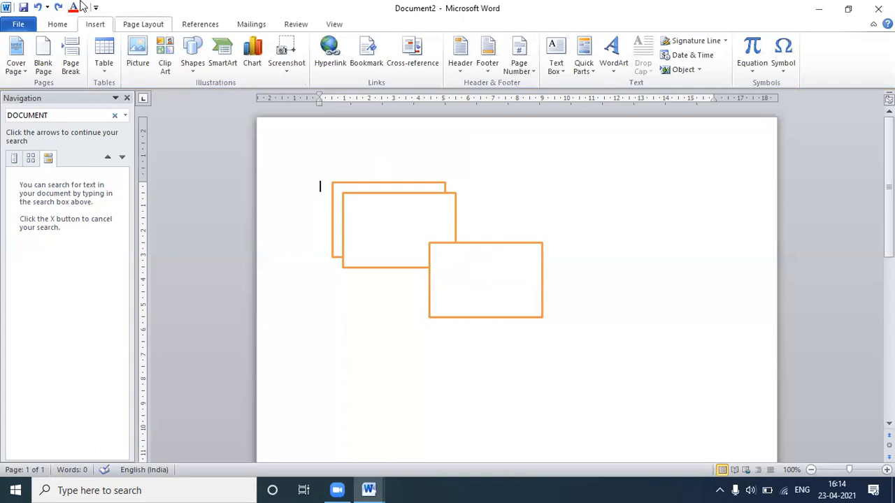
left_click(147, 63)
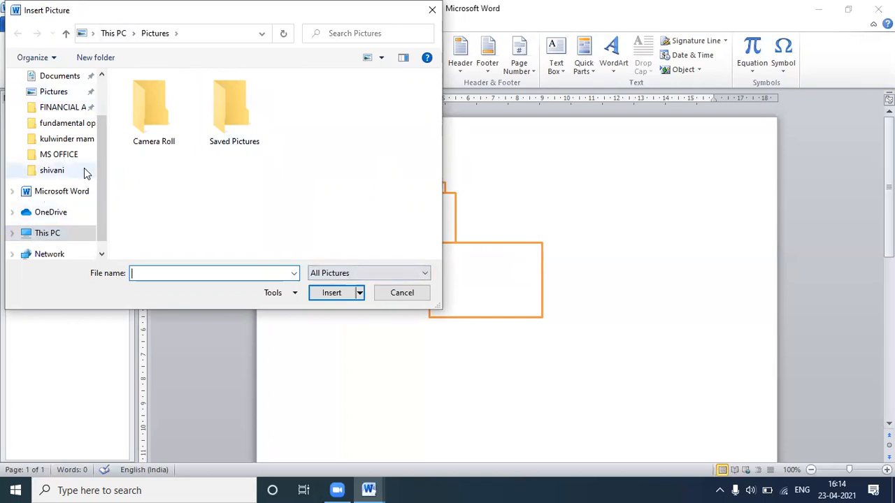
scroll(78, 178, "down", 1)
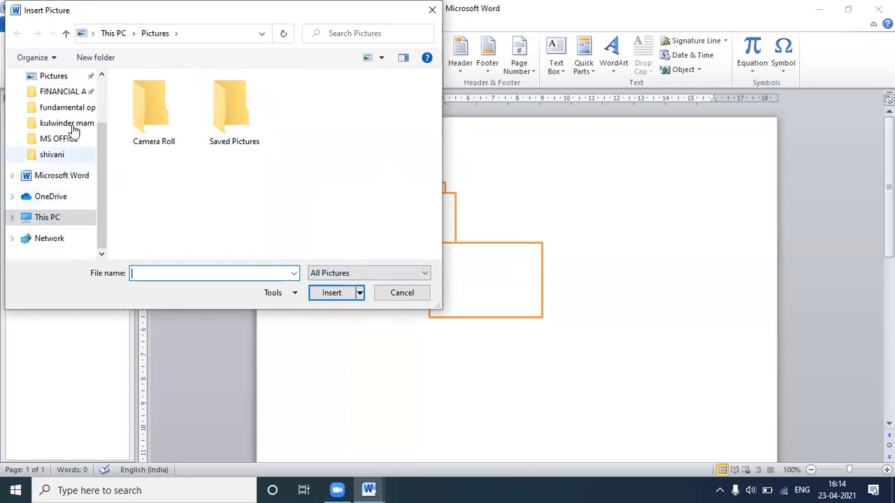
left_click(57, 224)
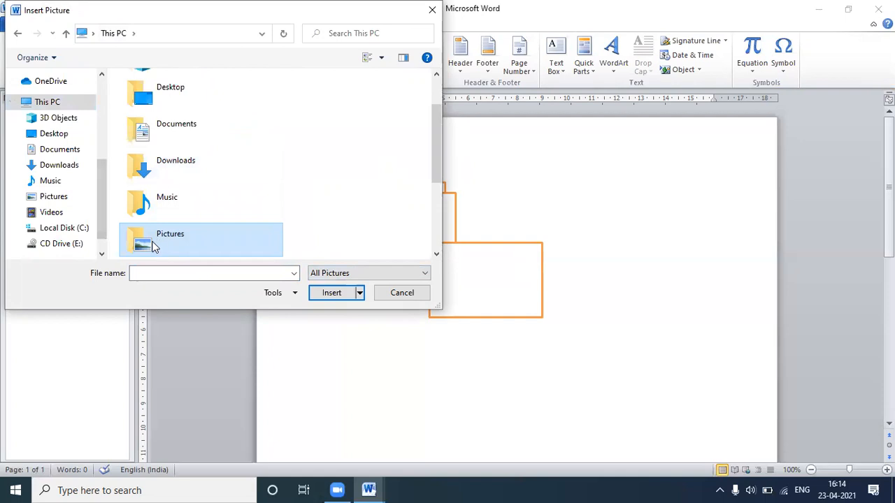
double_click(158, 243)
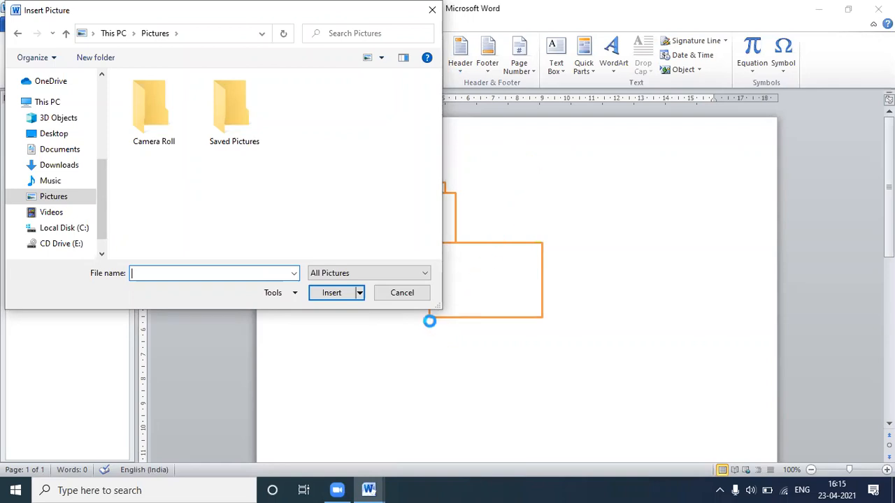
left_click(427, 60)
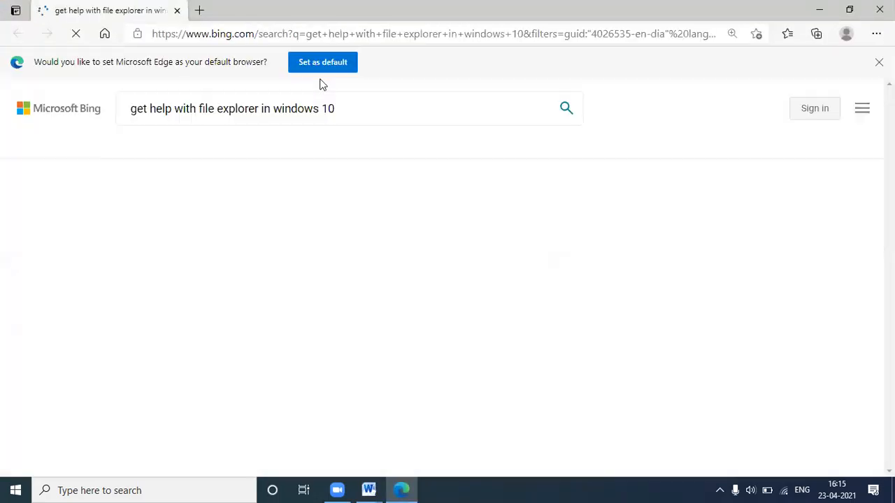
left_click(878, 61)
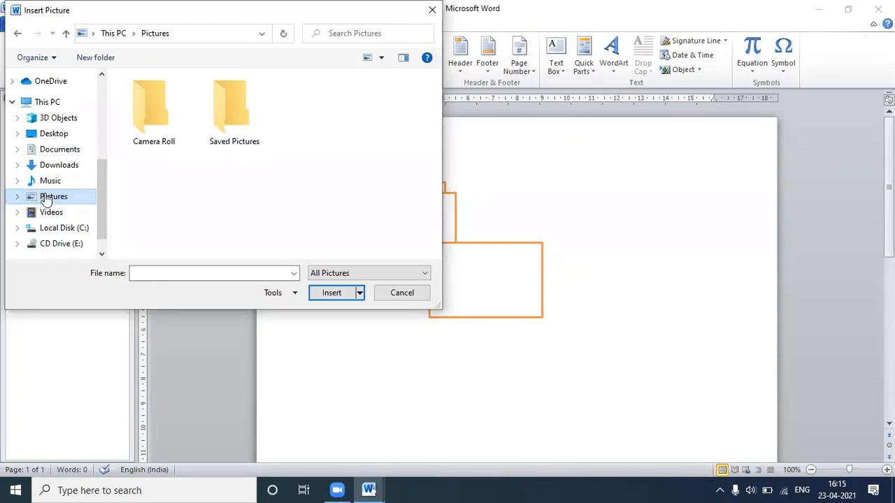
Look for a picture to insert in the Pictures folder, its Saved Pictures subfolder and the Network location
double_click(56, 200)
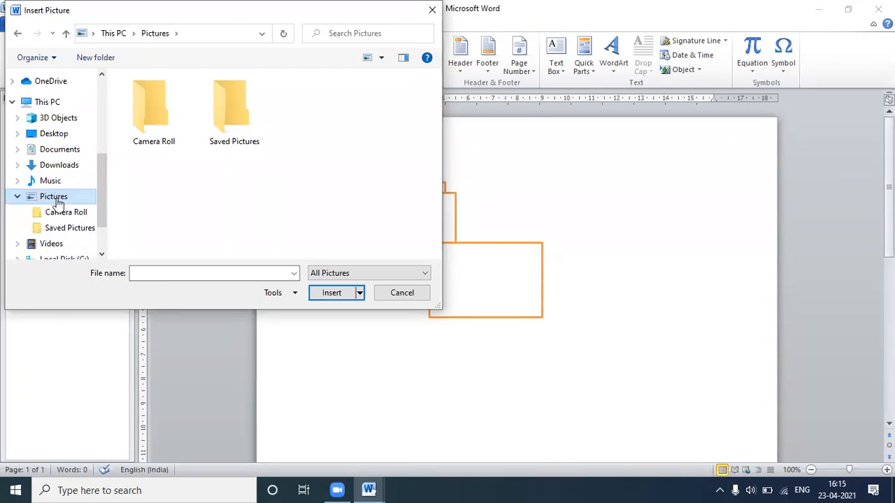
double_click(58, 202)
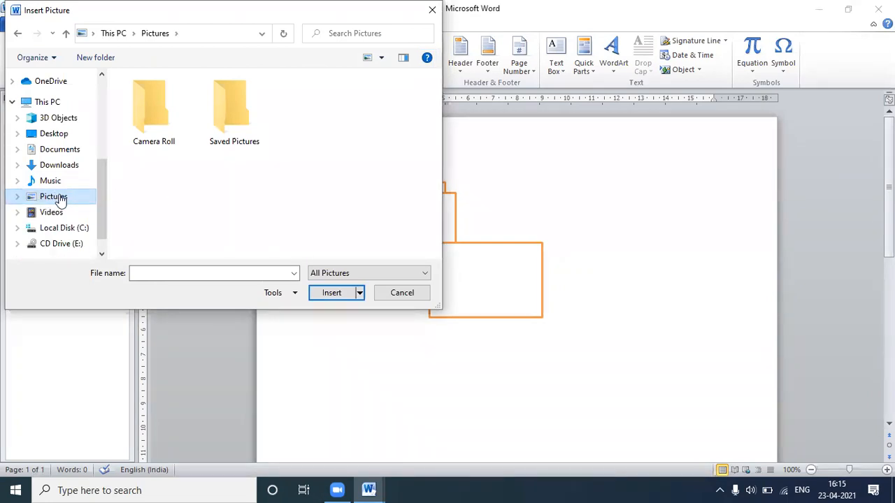
double_click(60, 200)
left_click(51, 231)
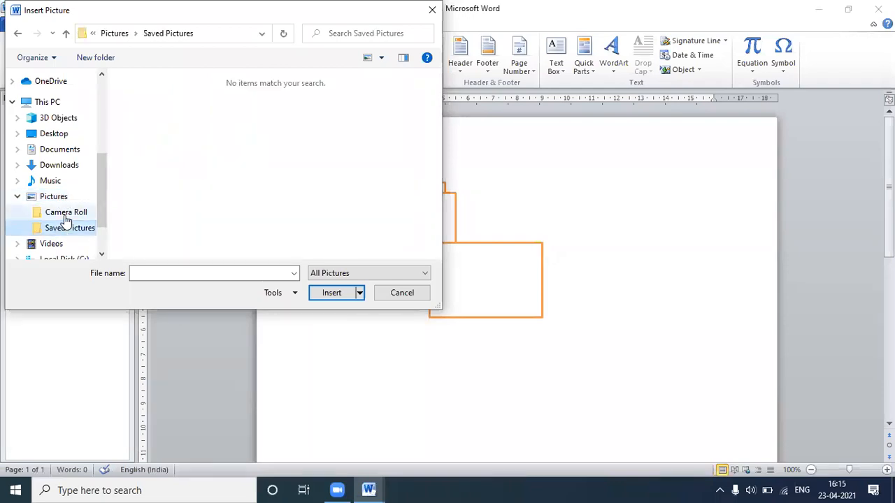
double_click(59, 200)
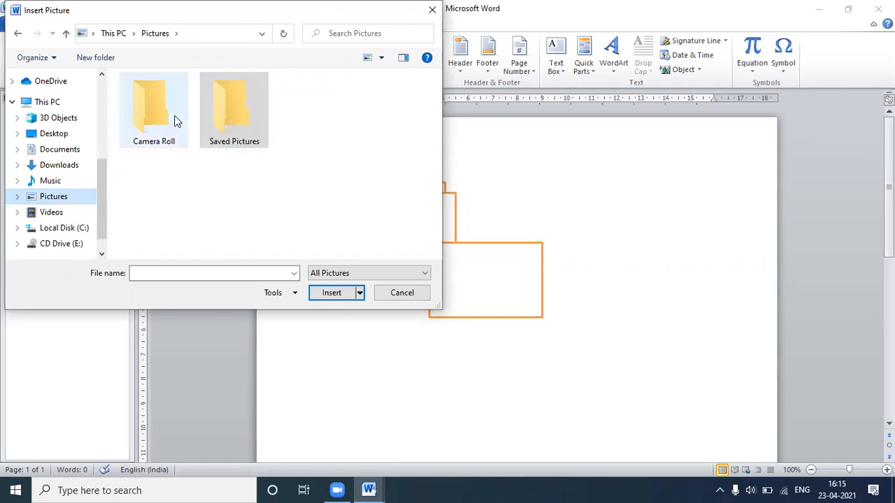
left_click(235, 137)
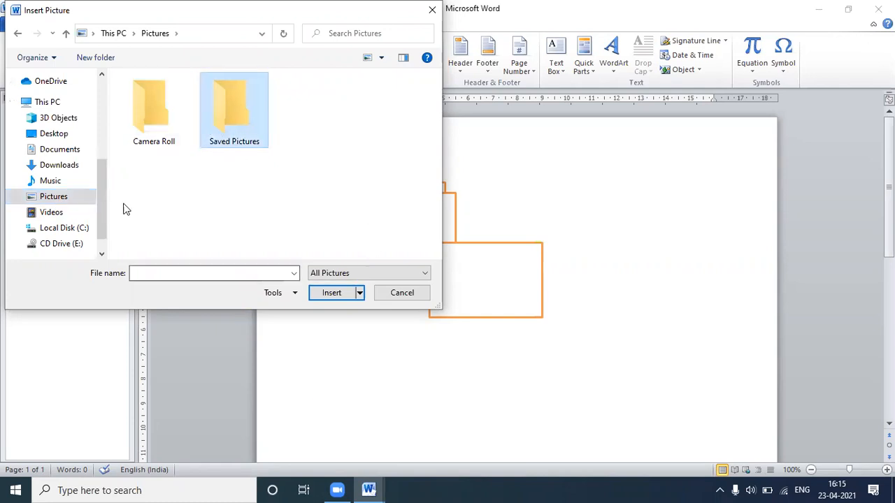
scroll(84, 232, "down", 1)
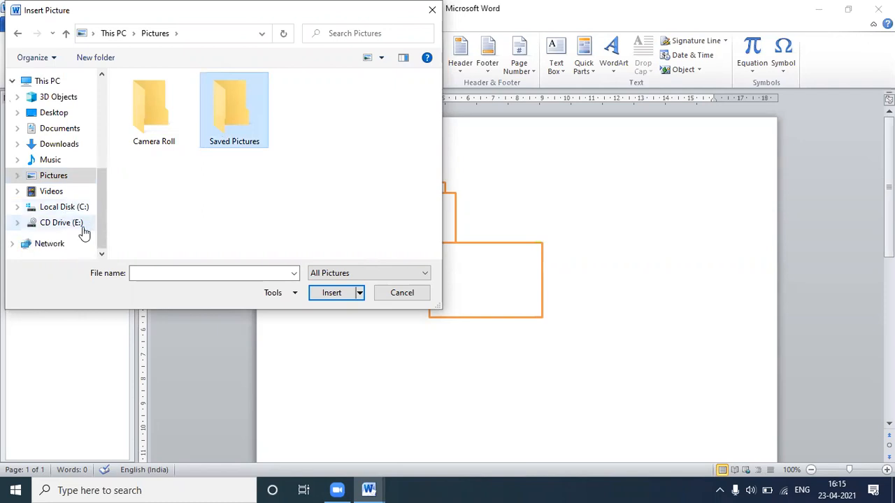
left_click(52, 244)
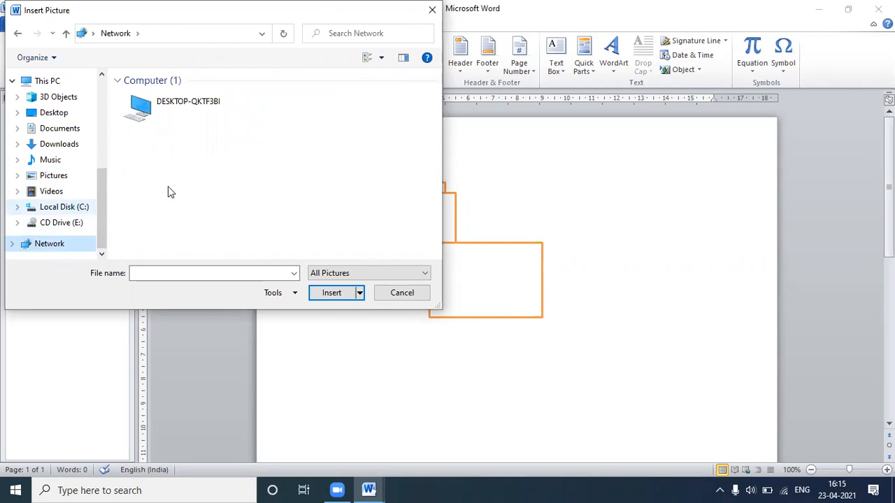
left_click(59, 178)
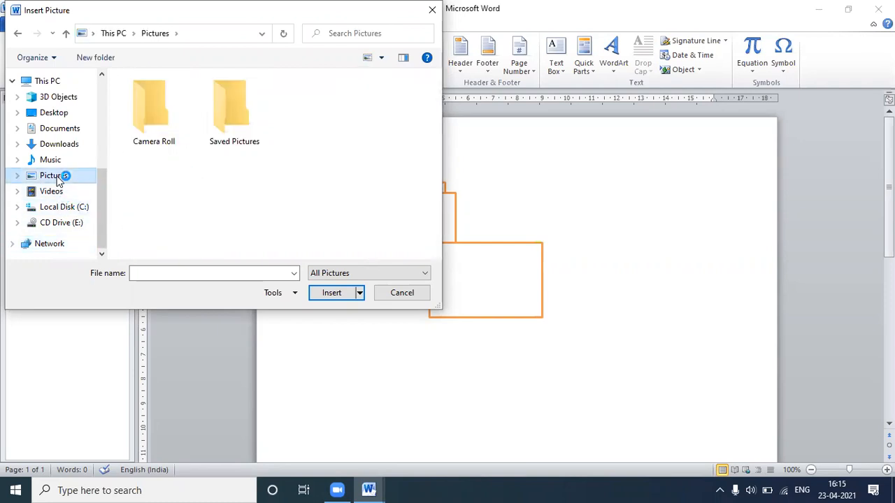
left_click(256, 143)
left_click(346, 294)
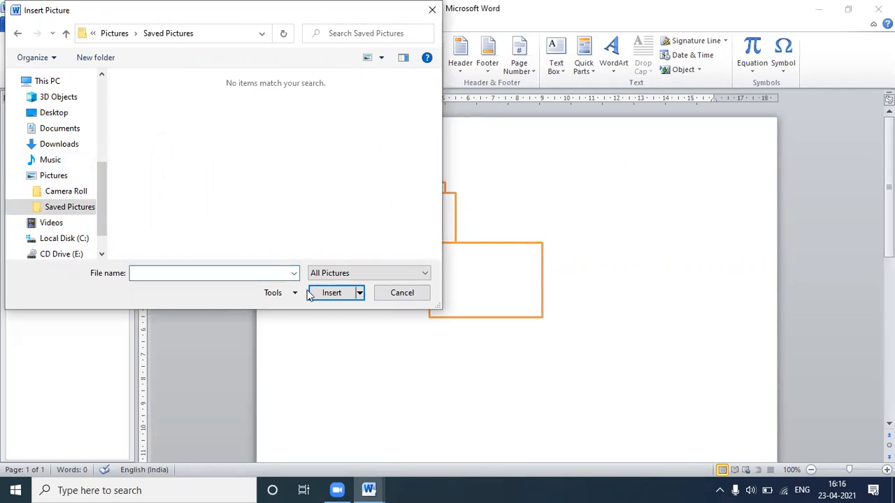
Show the Insert, Link to File and Insert and Link options, and cancel the picture insertion
left_click(360, 293)
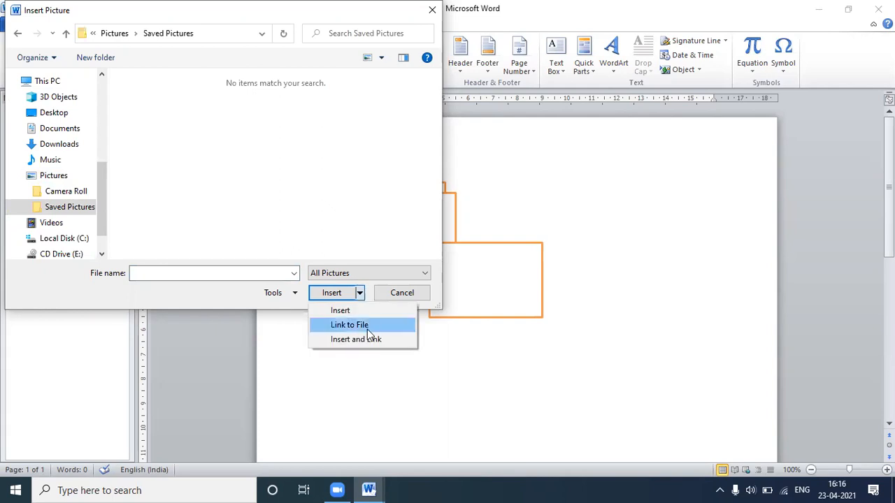
left_click(488, 344)
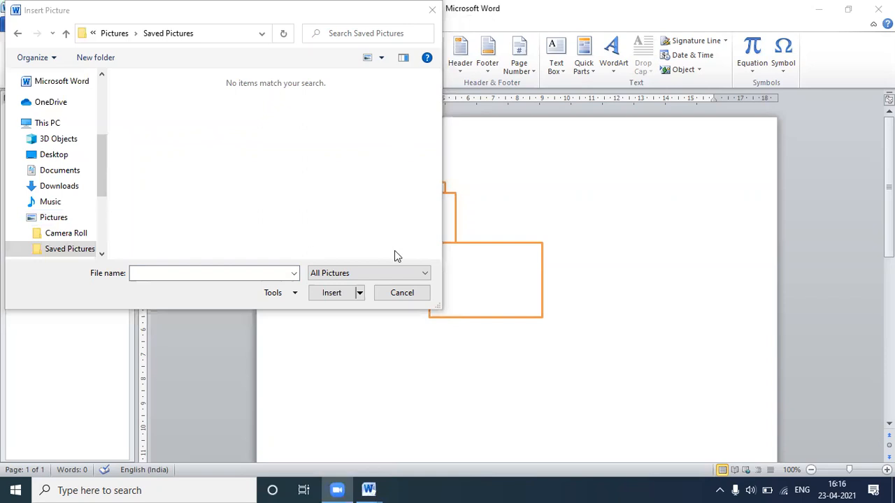
left_click(421, 294)
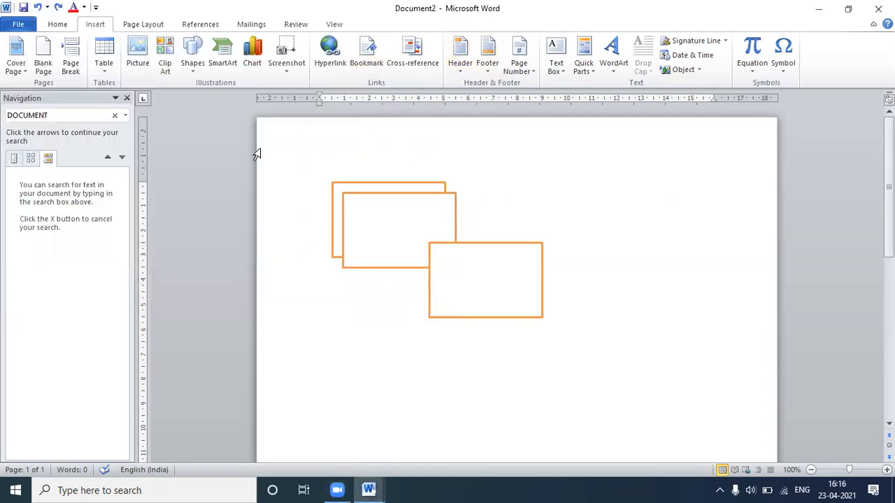
Select everything in the document and delete all three rectangles
scroll(475, 293, "down", 2)
scroll(431, 309, "up", 1)
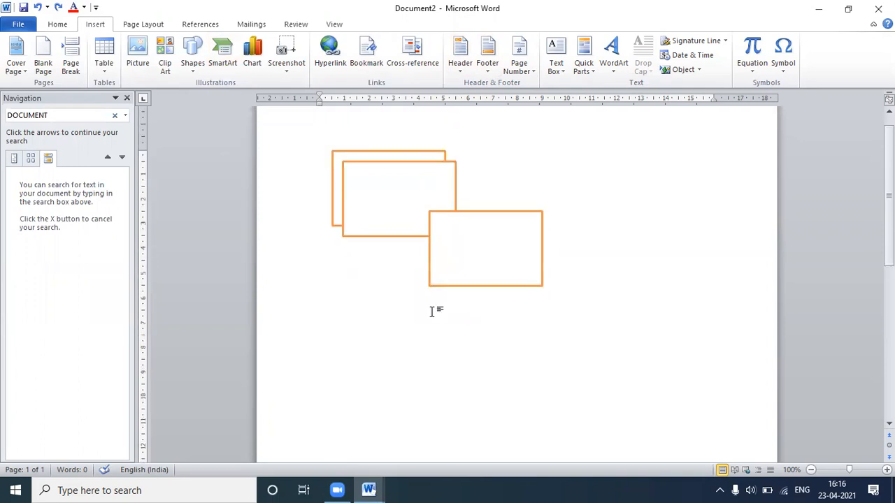
key("ctrl+a")
key("Delete")
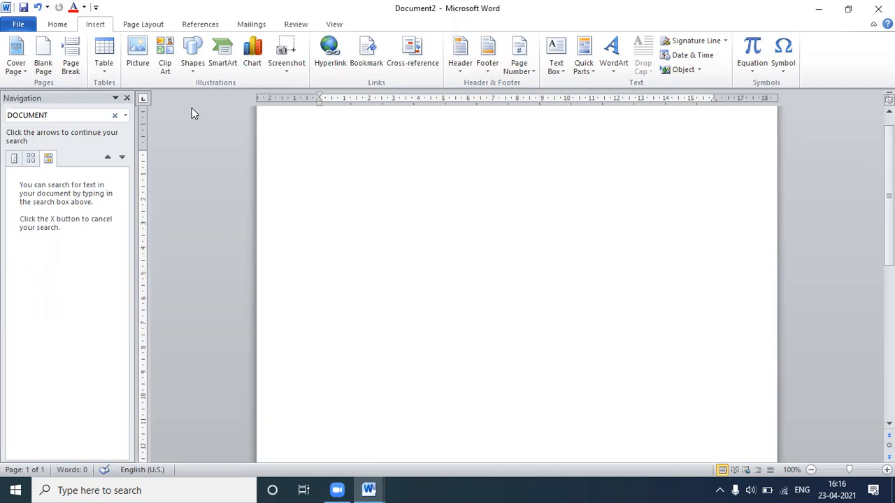
Search the clip art collection for COMPUTER across all media file types, replacing the previous search term
left_click(165, 67)
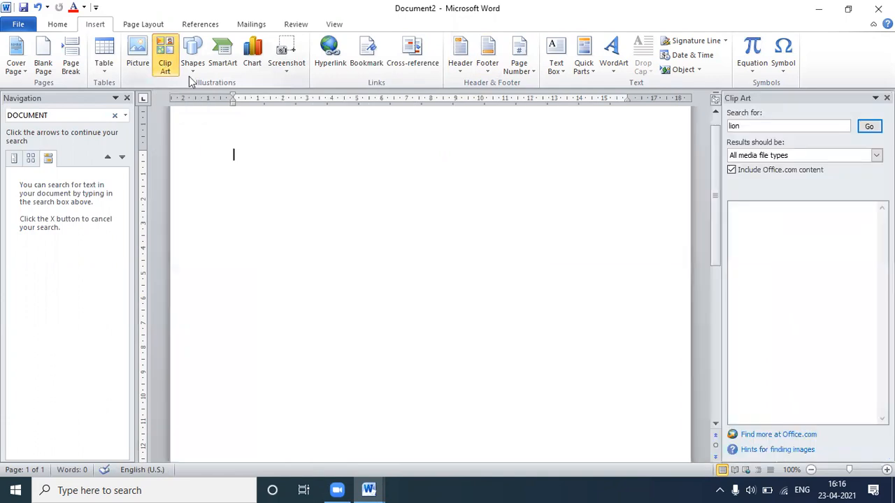
left_click(742, 126)
key("BackSpace")
key("BackSpace")
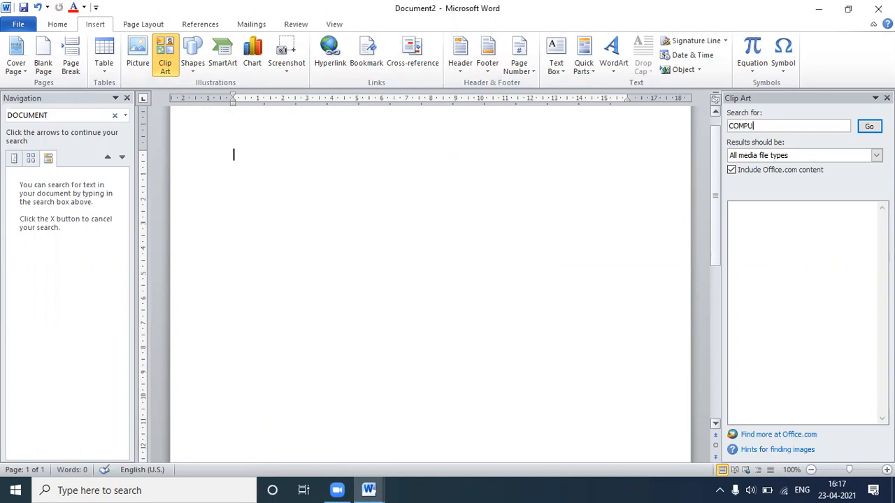
type("COMPUTER")
key("Return")
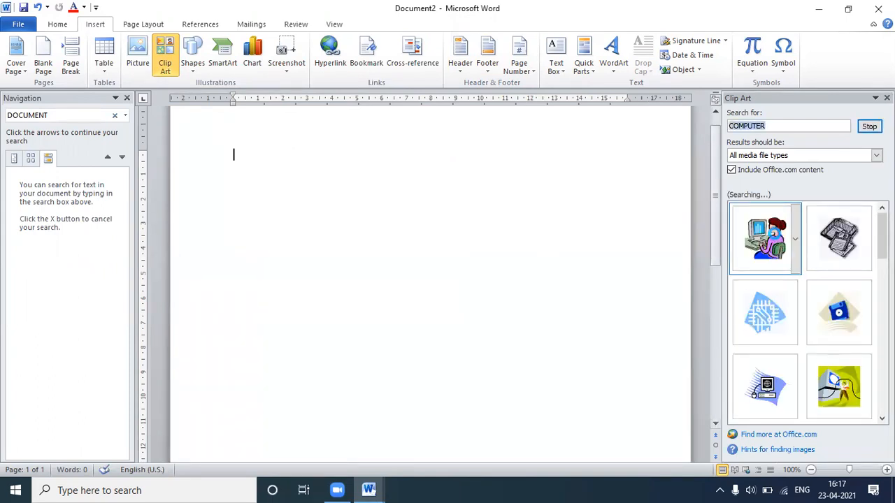
Insert the clip art of a woman working at a computer into the page and select the inserted image
left_click(764, 238)
left_click(443, 240)
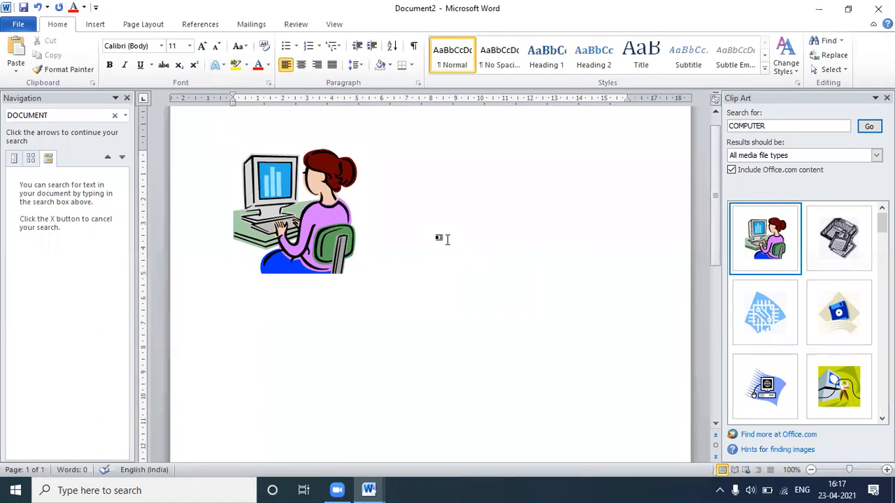
left_click(331, 212)
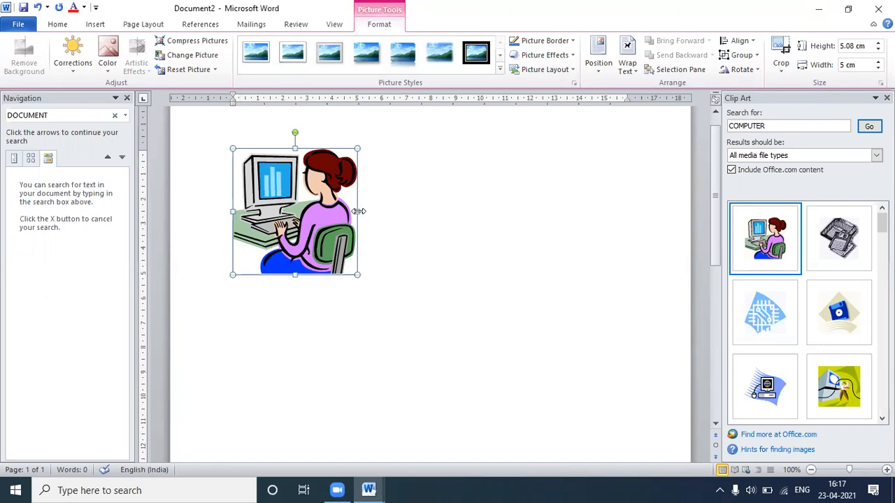
Stretch the clip art to about 11.48 cm high and 15.48 cm wide, and rotate it slightly clockwise
left_click_drag(357, 210, 328, 210)
left_click_drag(280, 276, 489, 434)
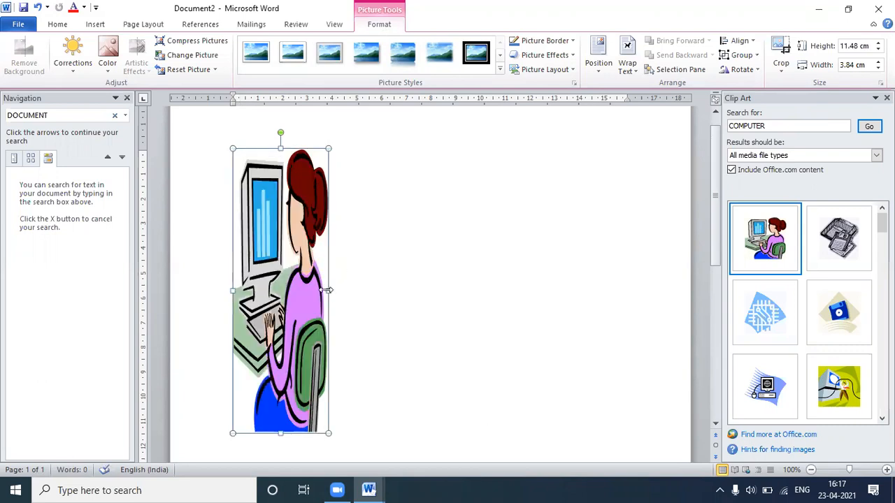
left_click_drag(337, 291, 617, 303)
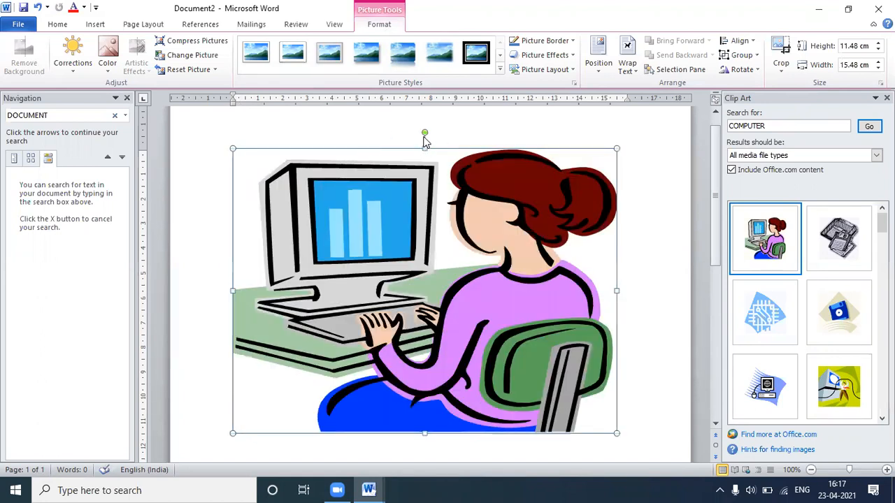
left_click_drag(424, 132, 452, 154)
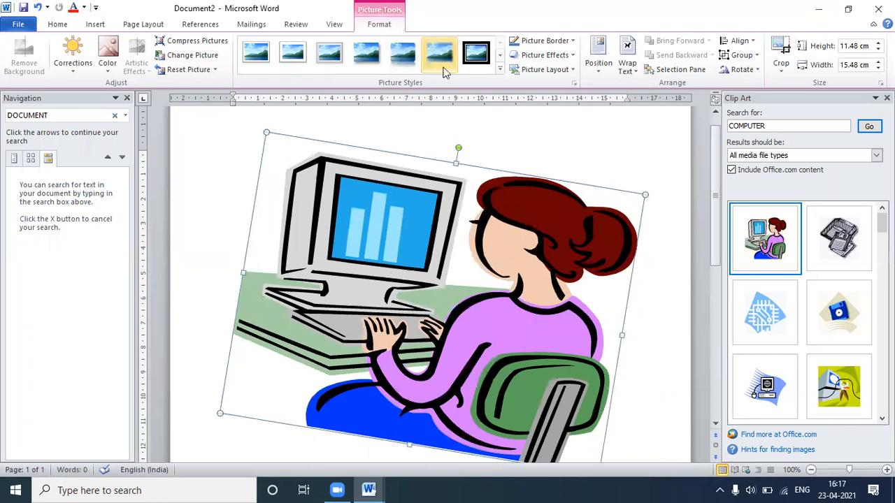
left_click(67, 68)
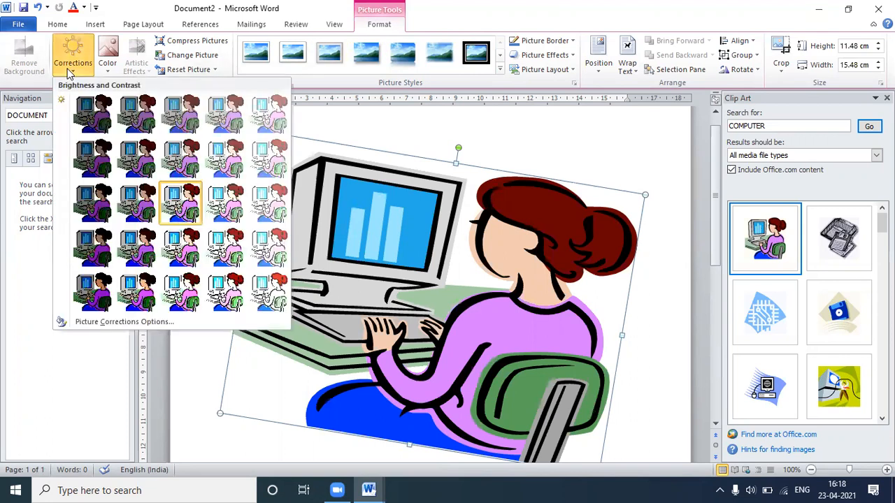
left_click(426, 149)
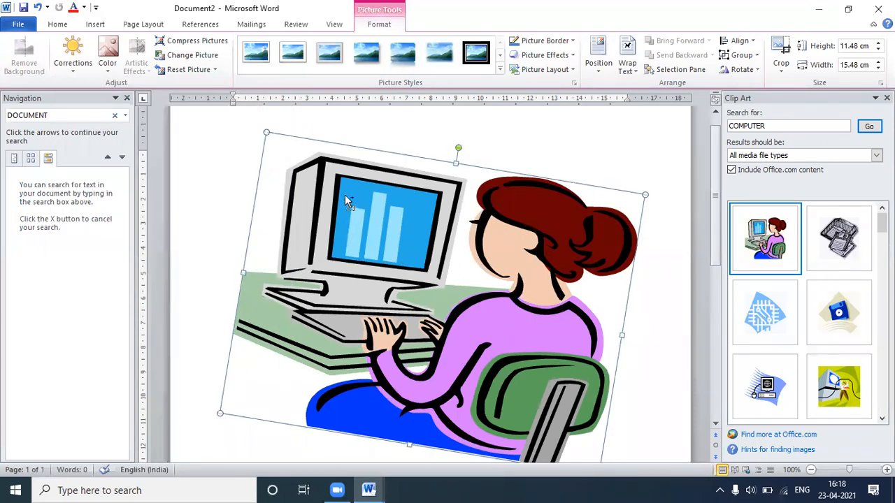
key("ctrl+z")
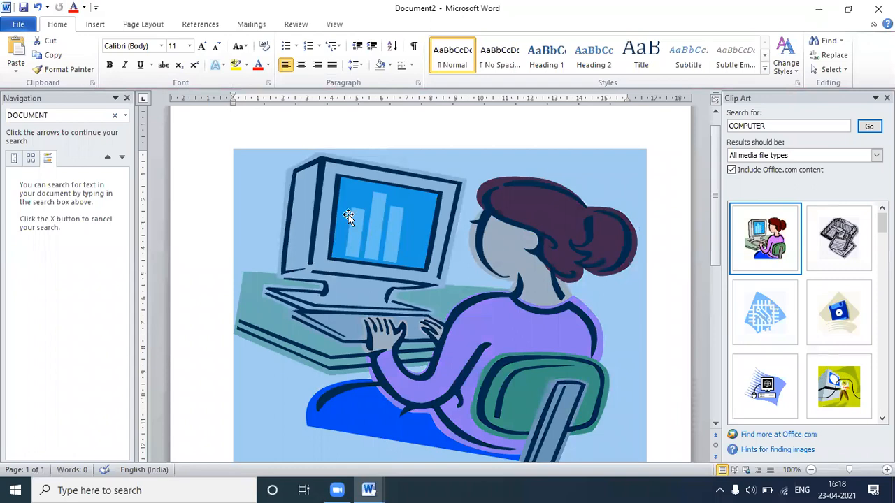
key("ctrl+y")
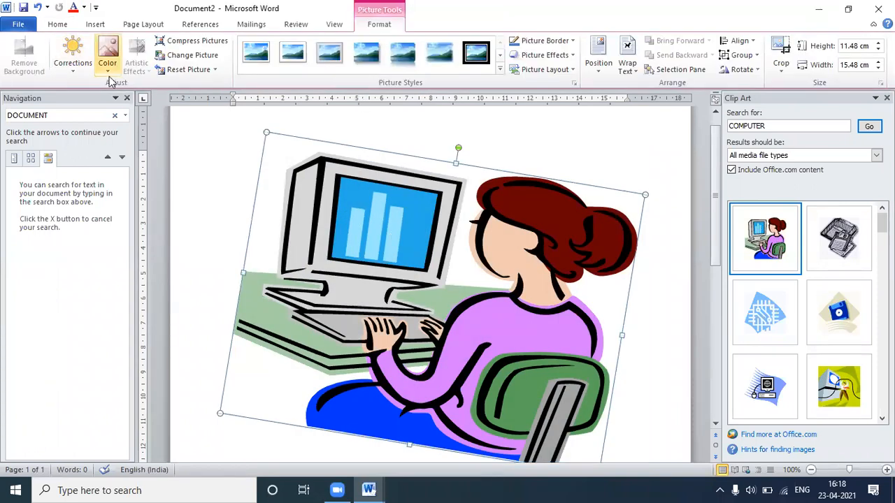
Try the Brightness +20% Contrast 0% (Normal) correction on the picture, and apply a darker, lower-contrast variation instead
left_click(74, 70)
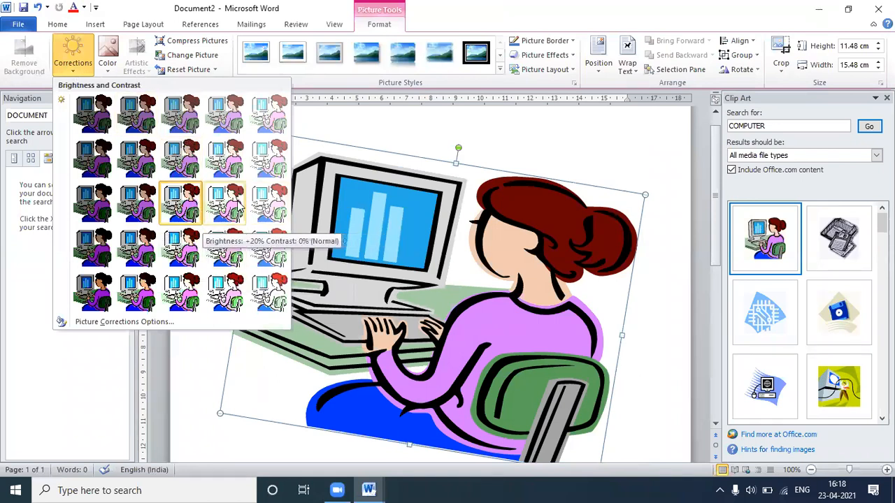
left_click(236, 206)
left_click(71, 73)
left_click(71, 64)
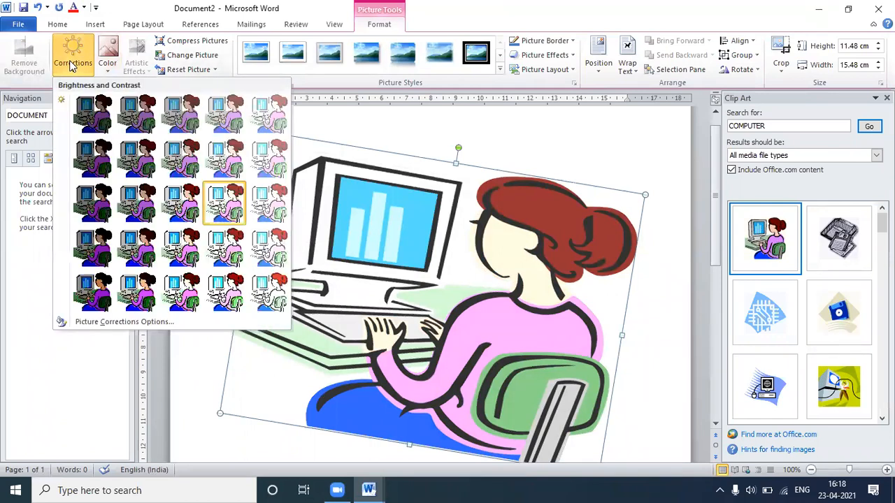
left_click(145, 127)
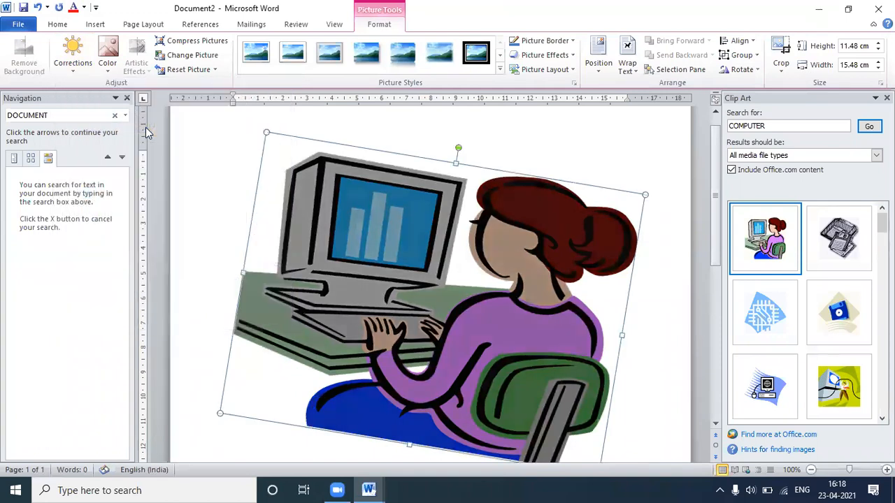
Recolor the picture with the dark olive green variation and compress only this picture using the document resolution
left_click(107, 66)
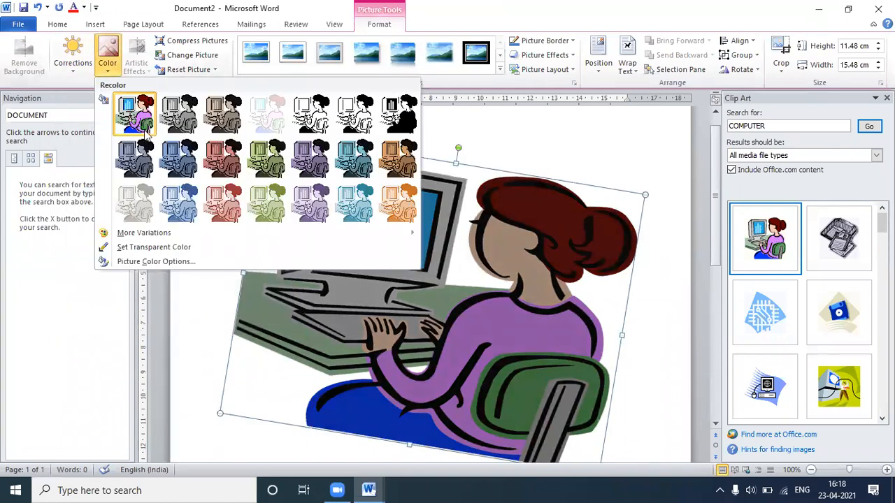
left_click(276, 173)
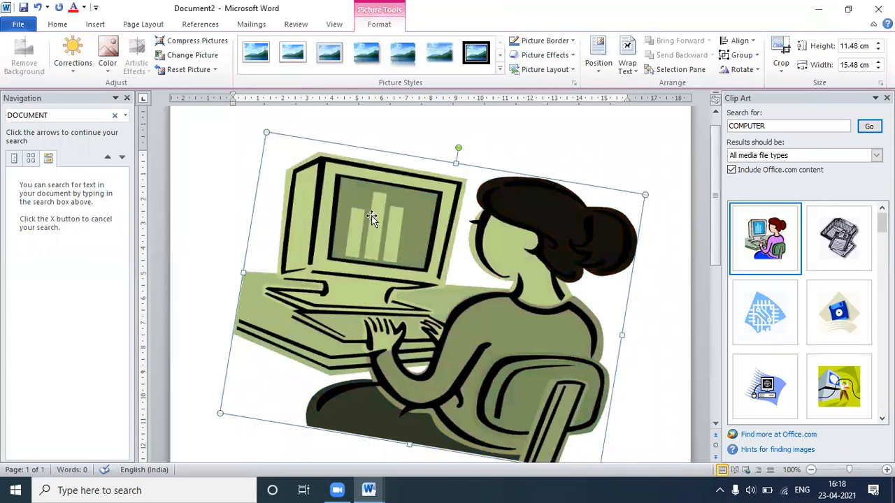
left_click(219, 42)
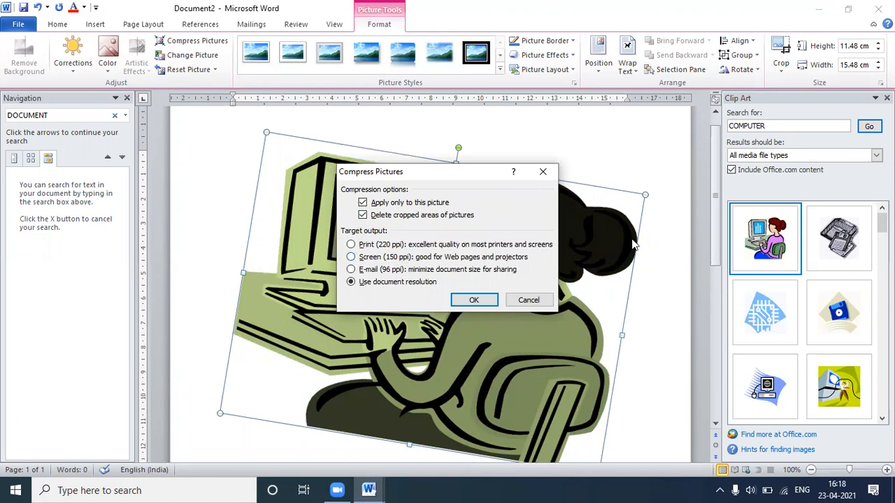
left_click(473, 299)
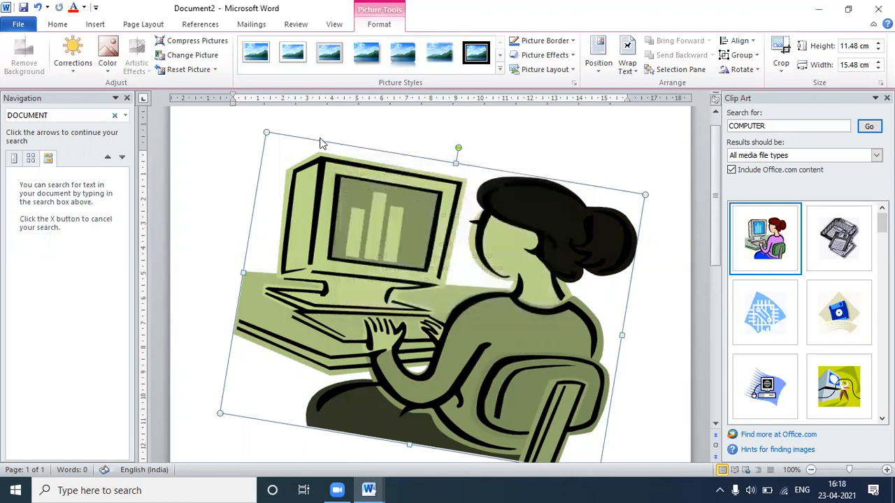
Browse the Pictures folder for a replacement image and cancel the picture change
left_click(217, 60)
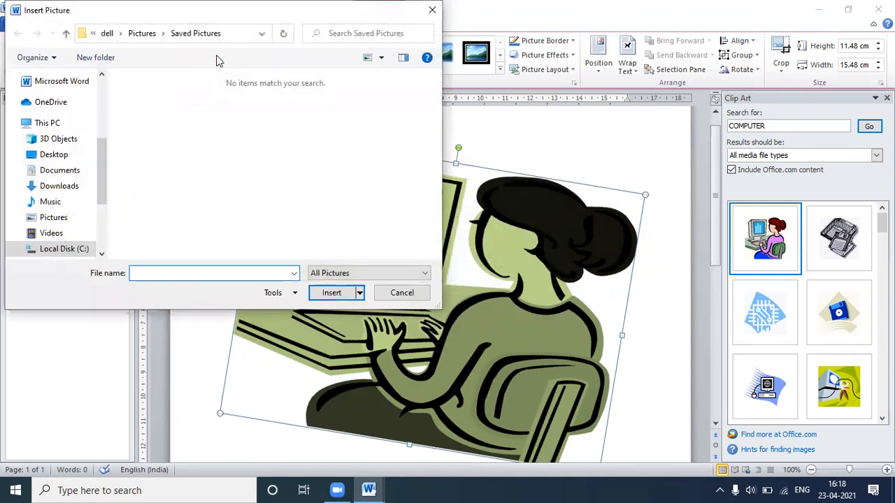
left_click(60, 218)
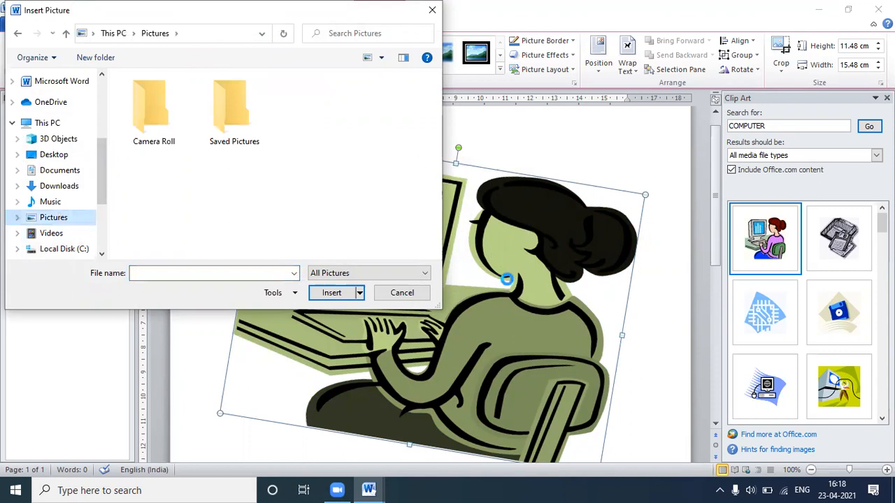
left_click(339, 297)
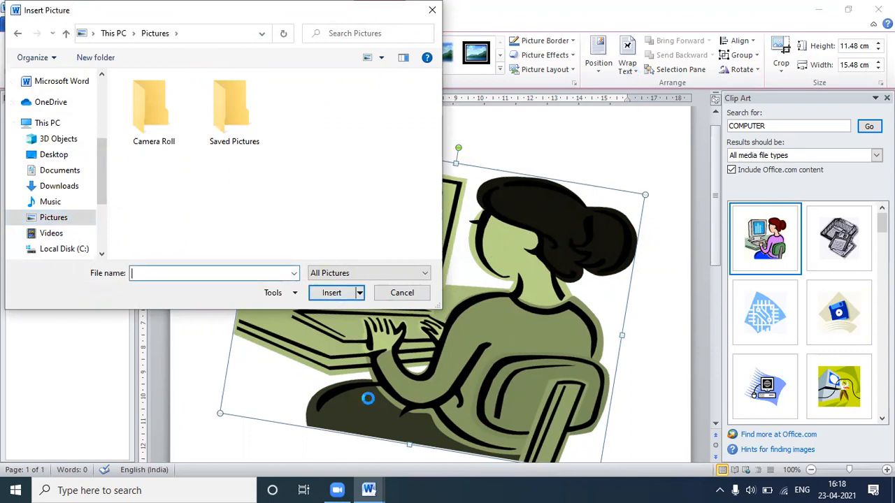
left_click(402, 294)
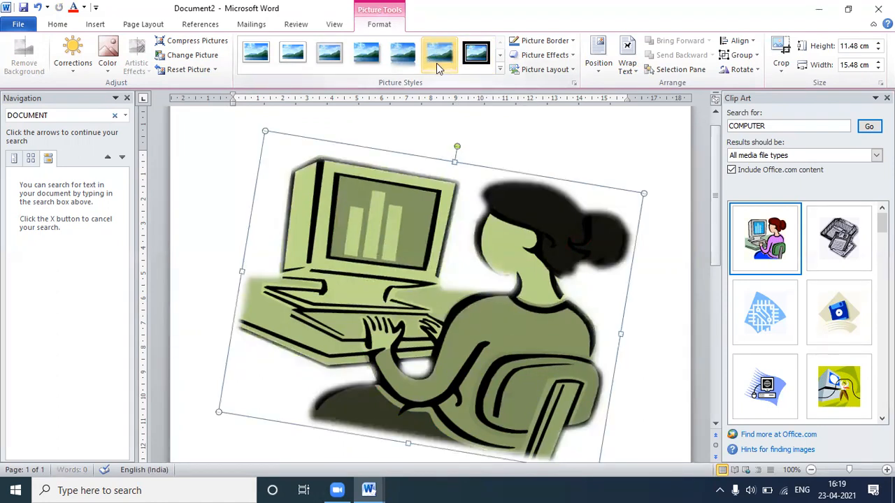
Apply the double-lined black frame picture style in place of the black oval, and rotate the picture back upright
left_click(500, 69)
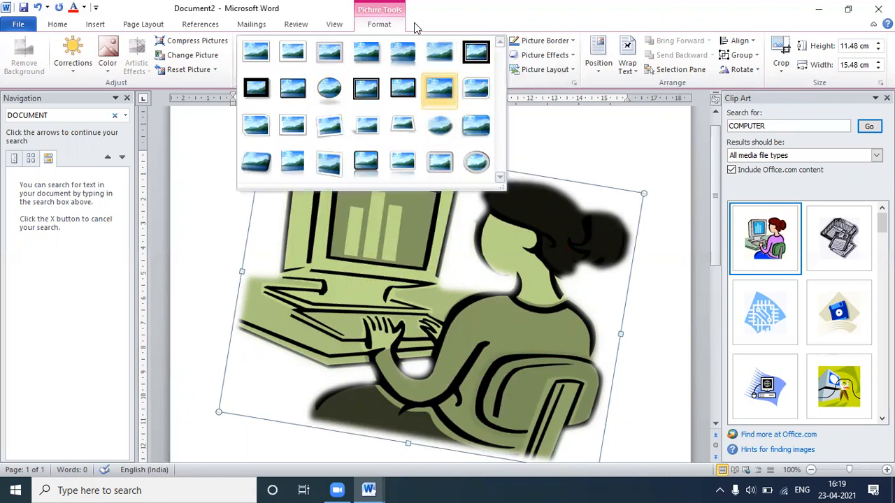
left_click(333, 96)
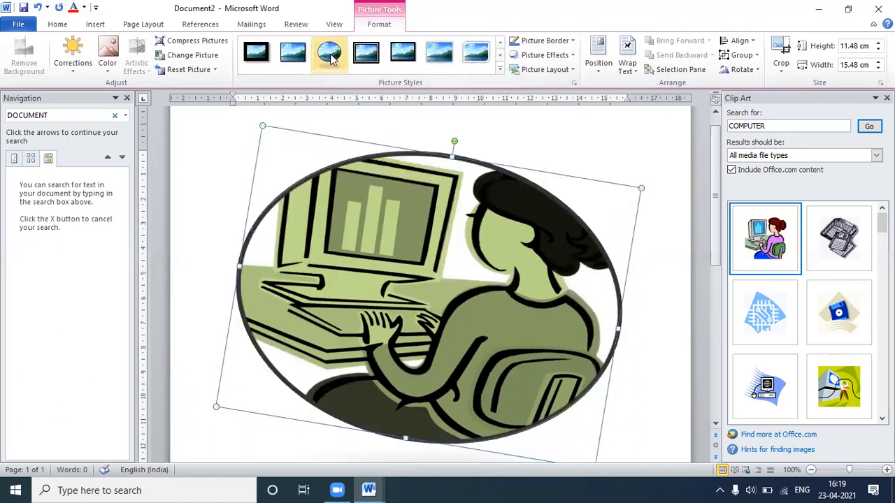
left_click(368, 55)
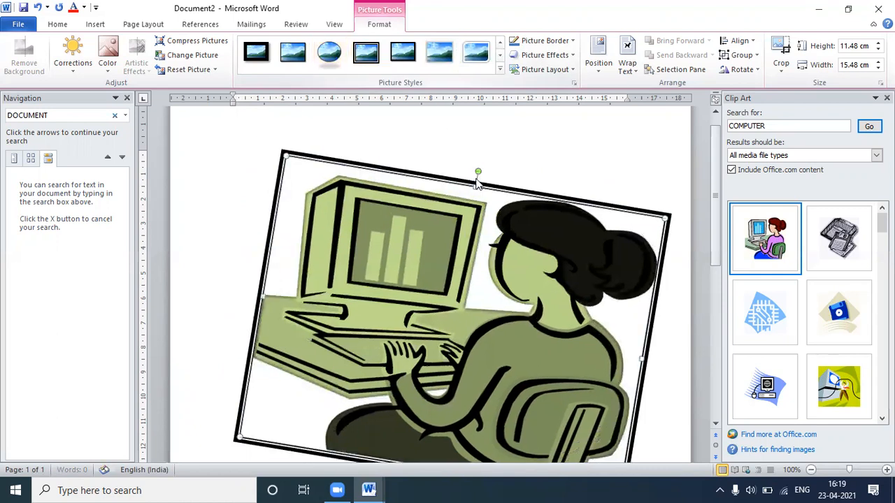
mouse_move(473, 176)
left_mouse_down()
mouse_move(433, 181)
mouse_move(462, 172)
mouse_move(437, 159)
mouse_move(455, 163)
mouse_move(447, 151)
mouse_move(463, 165)
left_mouse_up()
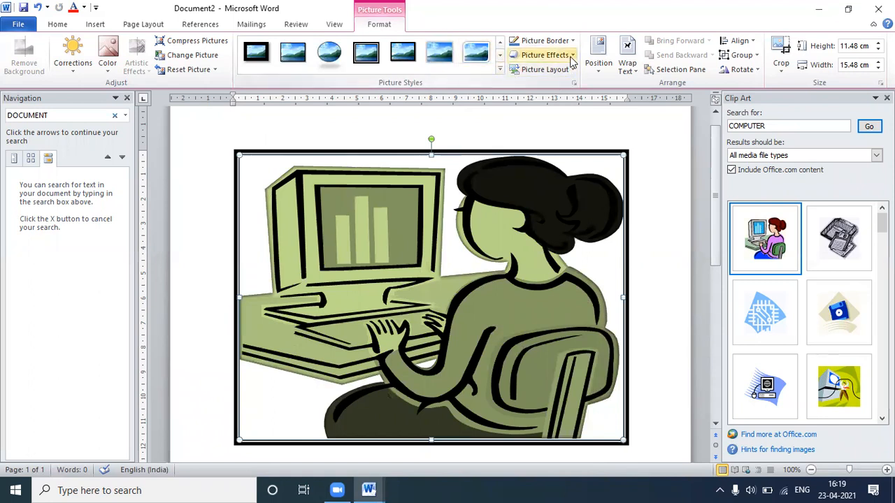
Add the widest red glow variation to the picture and colour its border yellow
left_click(571, 56)
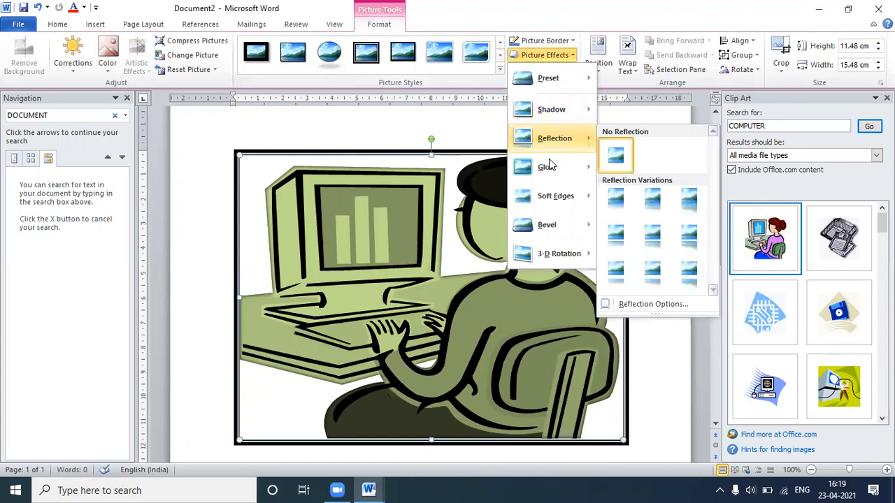
mouse_move(554, 172)
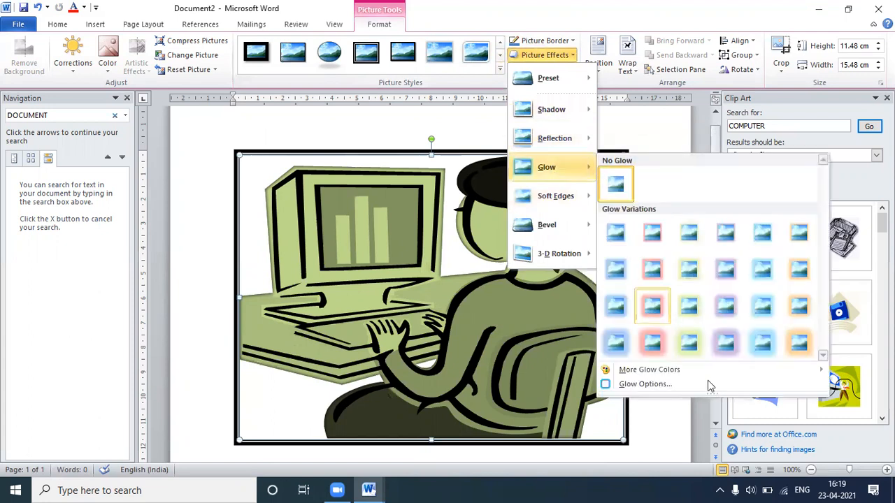
left_click(652, 342)
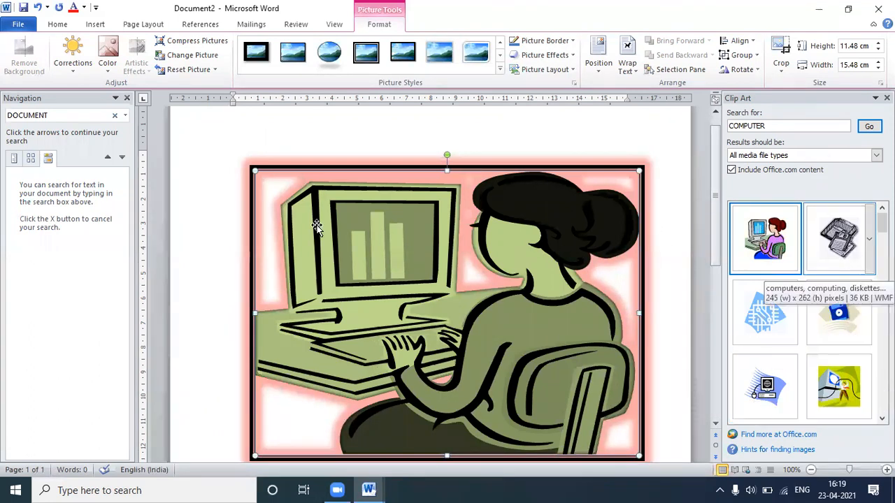
left_click(572, 40)
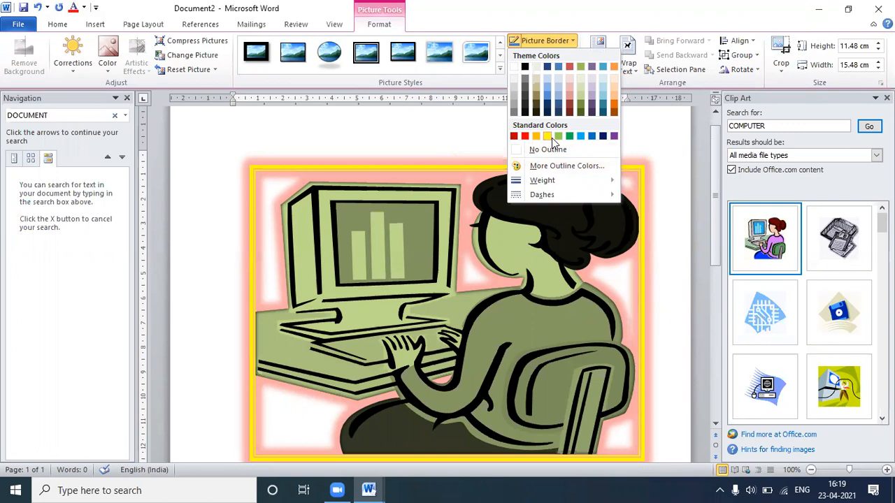
left_click(547, 137)
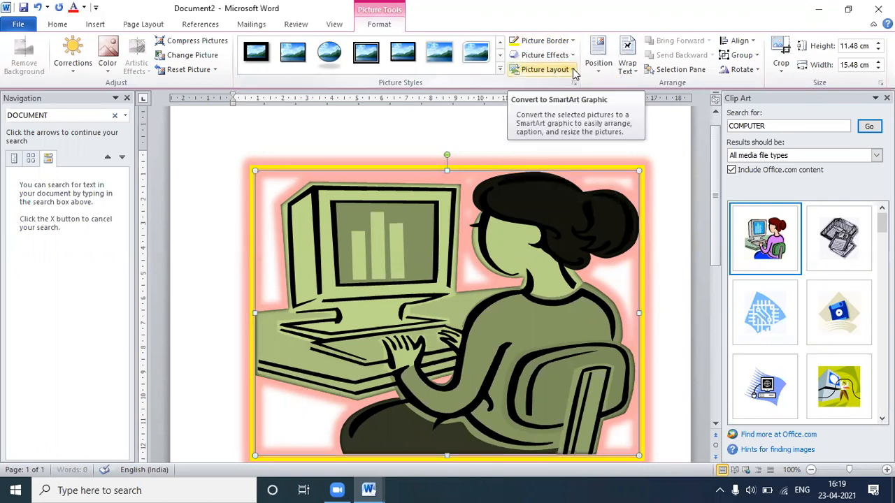
left_click(573, 70)
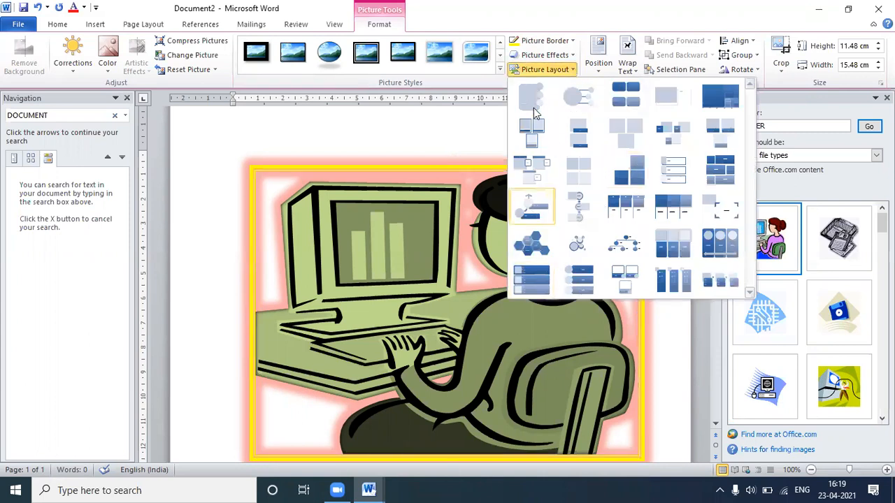
left_click(398, 323)
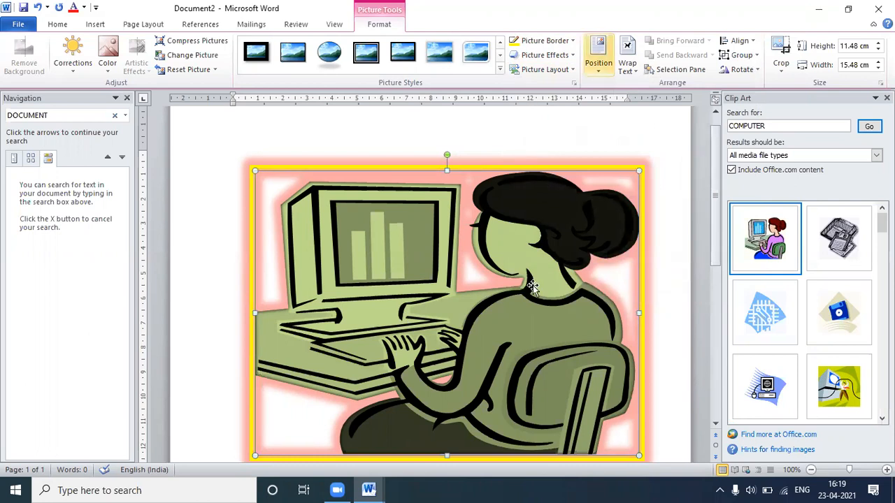
Generate sample paragraphs below the picture with the =RAND() function
scroll(481, 423, "down", 1)
scroll(480, 440, "down", 3)
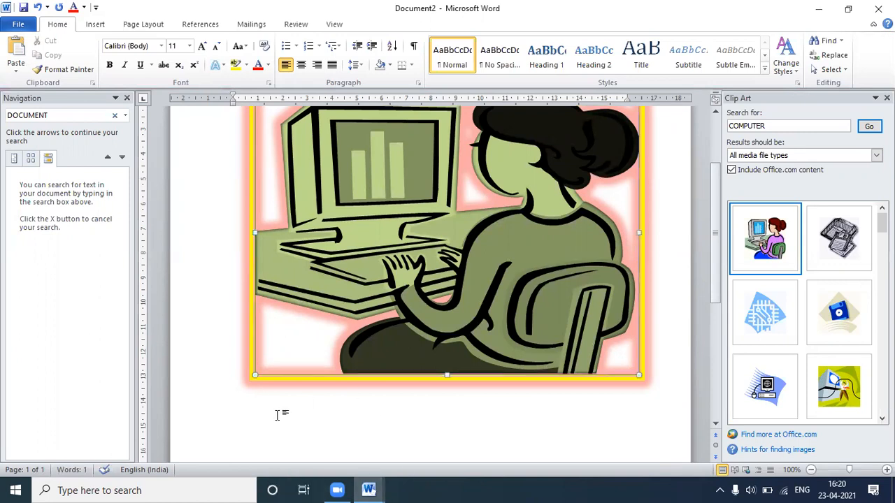
key("BackSpace")
key("BackSpace")
key("BackSpace")
type("=")
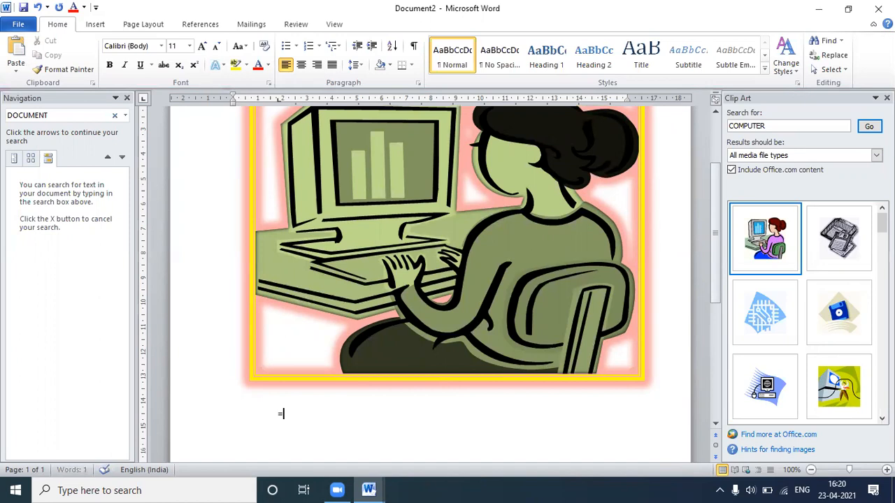
type("RAND()")
key("Return")
scroll(417, 385, "up", 5)
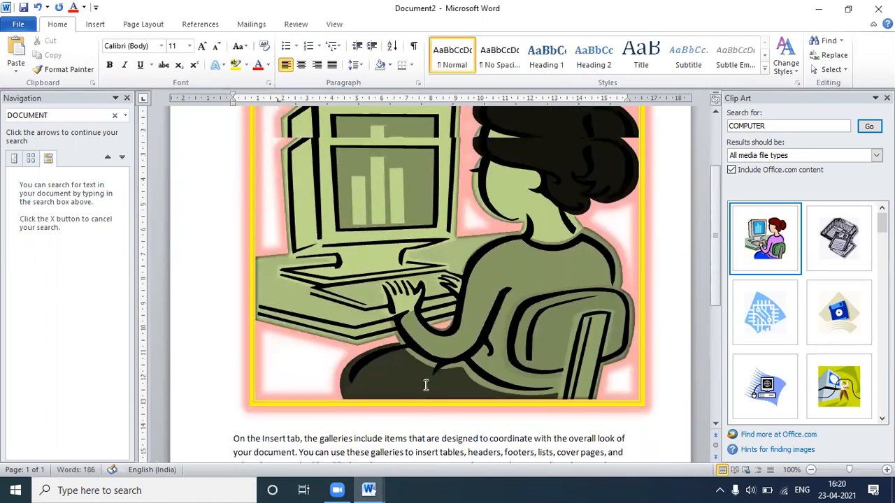
scroll(425, 385, "up", 3)
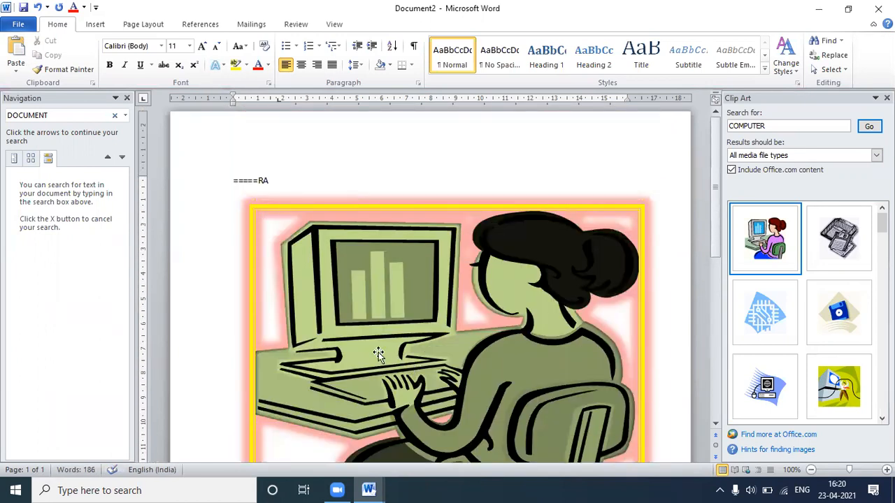
Select and delete the whole document's contents, and undo the deletion
key("ctrl+a")
key("Delete")
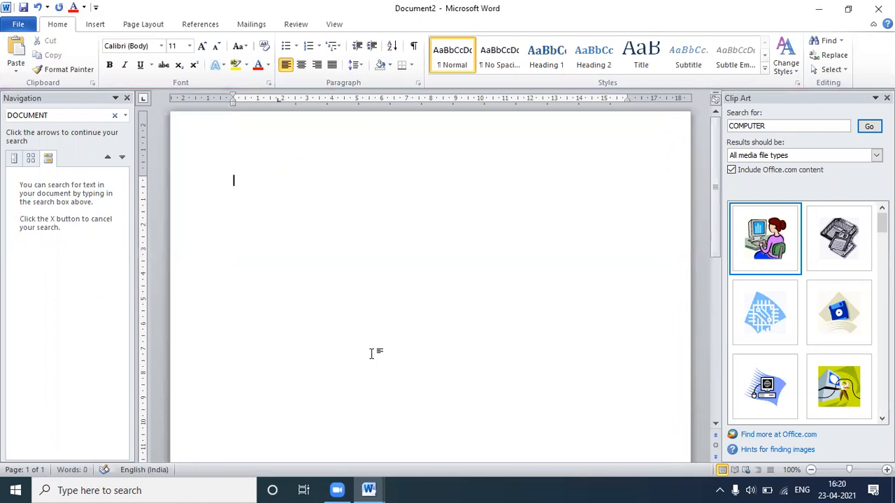
key("ctrl+z")
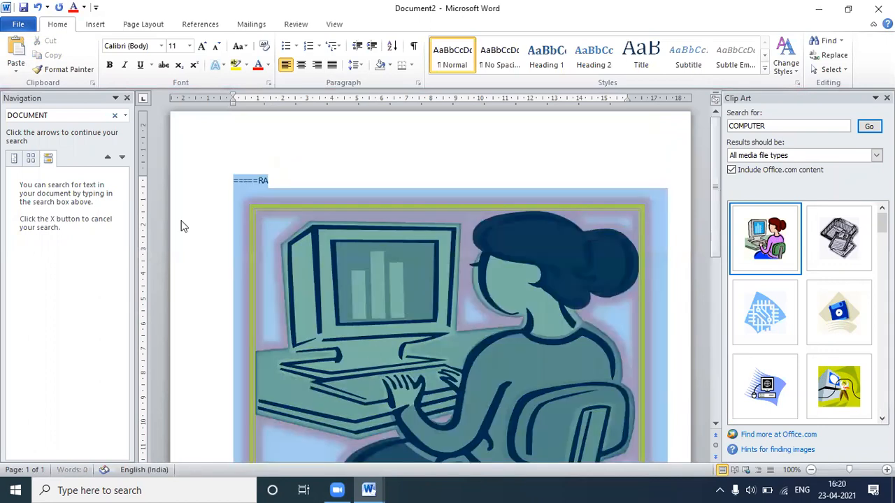
Clear the whole-document selection and delete the stray "=====RA" text above the picture
left_click(405, 257)
left_click(271, 181)
key("BackSpace")
key("BackSpace")
key("BackSpace")
key("BackSpace")
key("BackSpace")
key("BackSpace")
key("BackSpace")
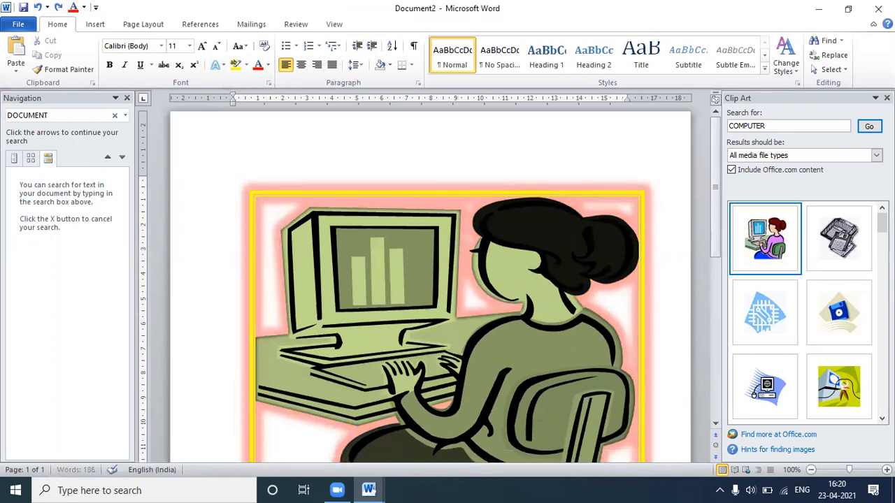
type("=")
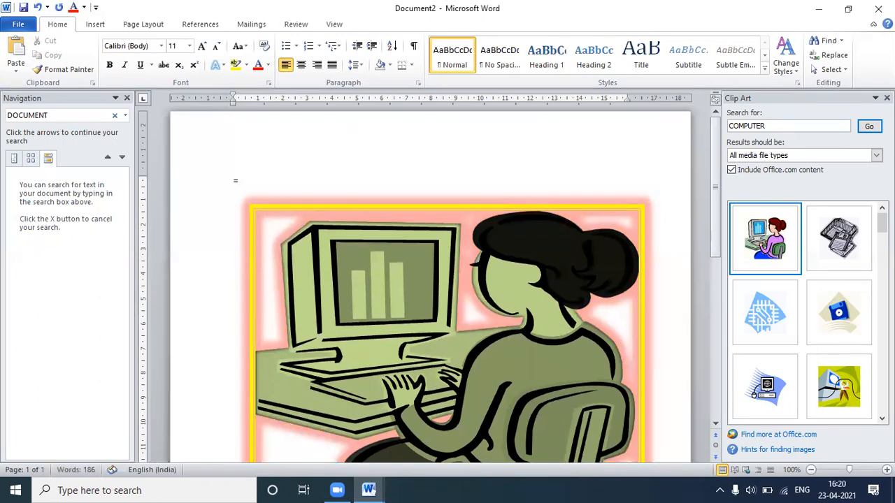
type("RAND()")
key("BackSpace")
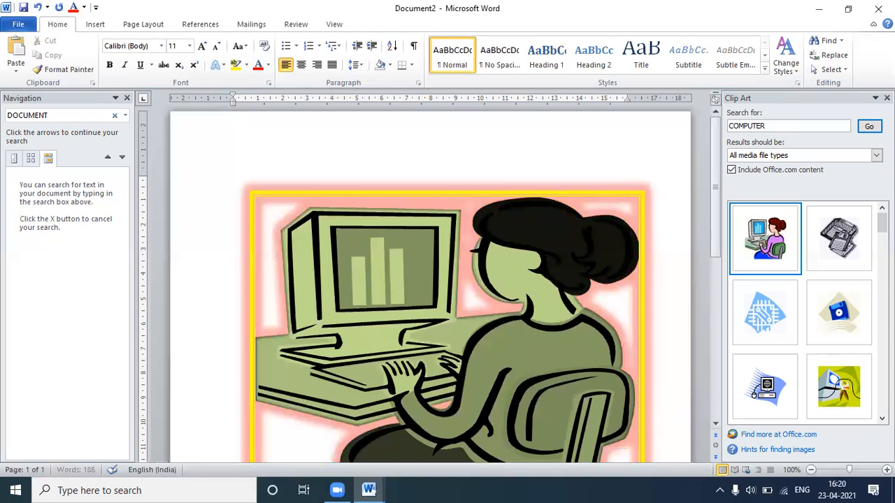
Position the picture at the top centre of the page with square text wrapping
scroll(200, 112, "down", 5)
scroll(248, 155, "up", 5)
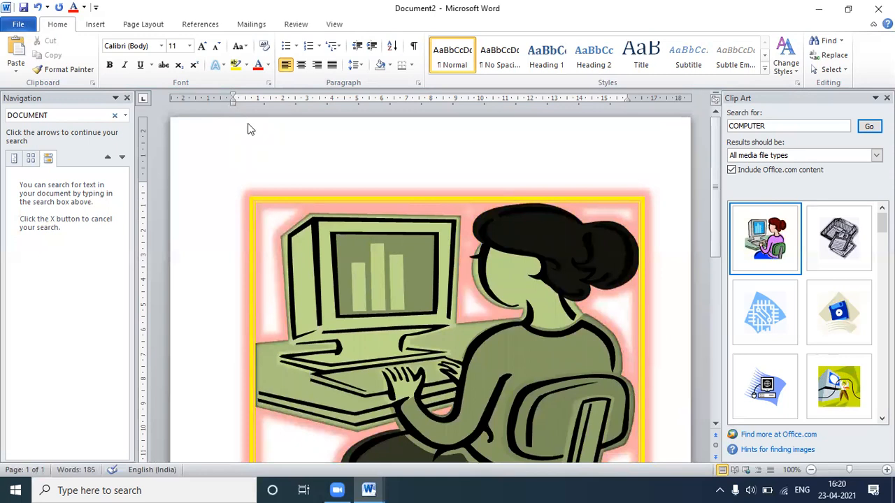
key("ctrl+a")
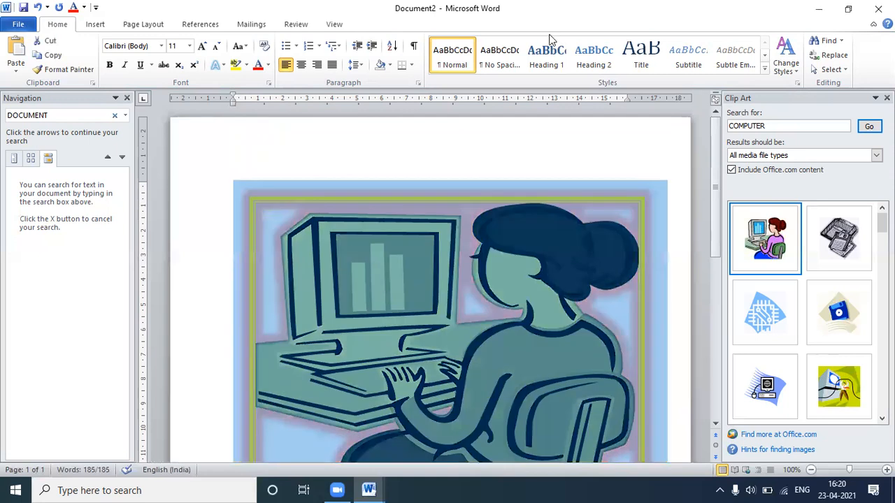
left_click(468, 230)
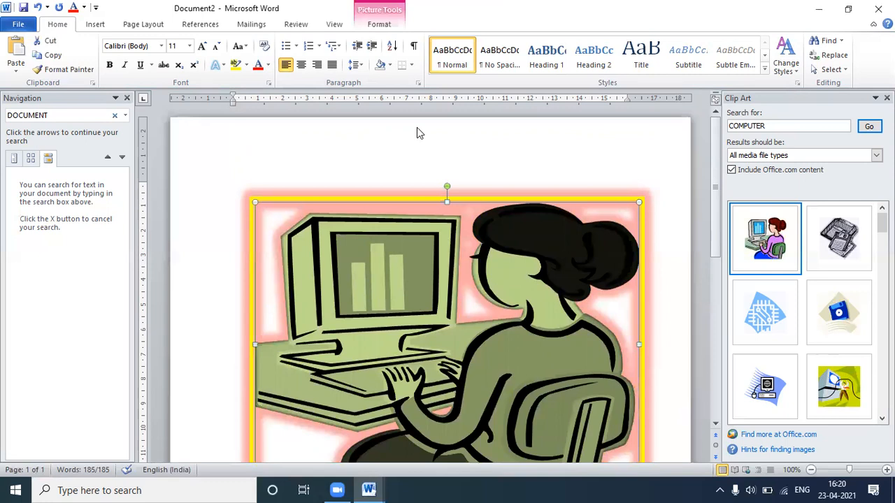
scroll(645, 67, "down", 7)
left_click(603, 69)
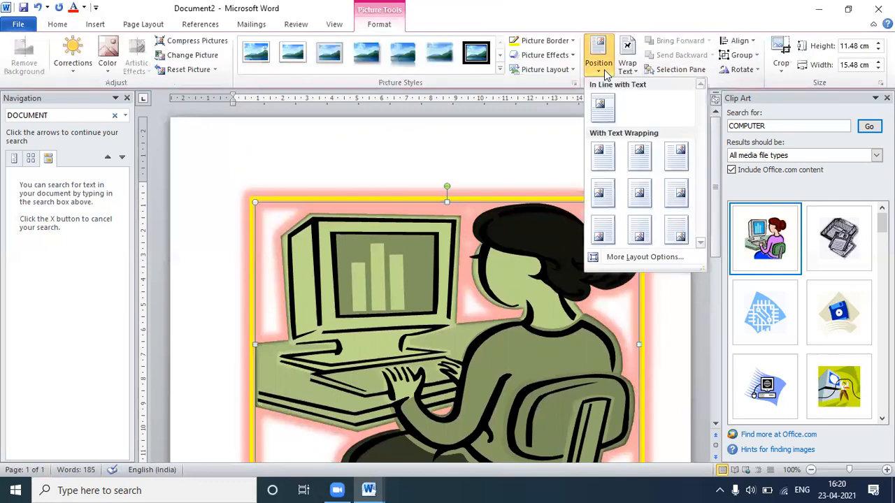
left_click(643, 161)
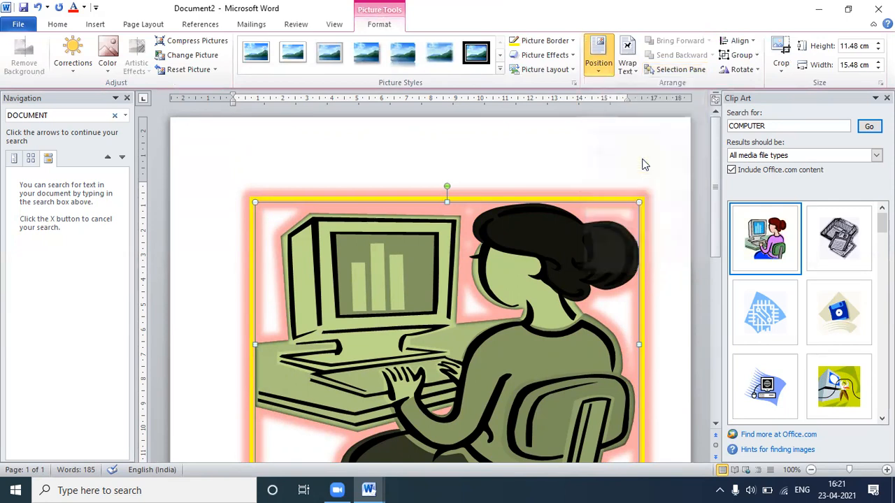
Position the picture at the bottom centre of the page with square text wrapping and review the layout against the paragraphs
left_click(598, 57)
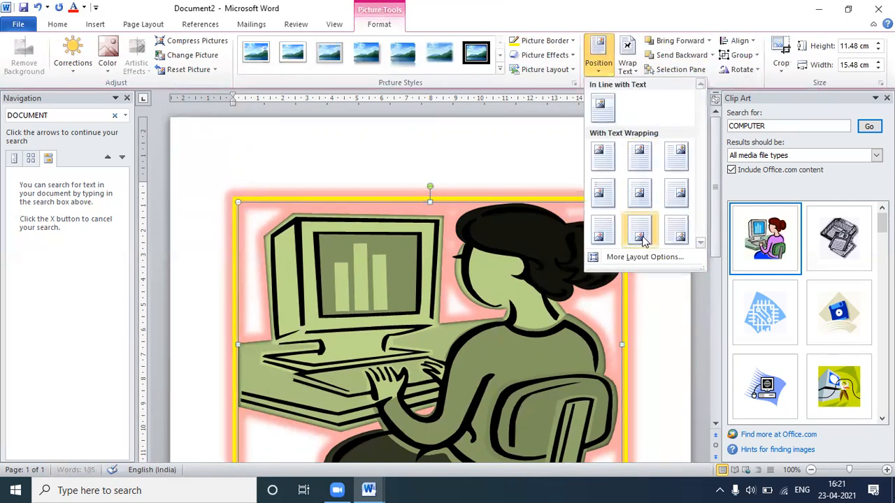
left_click(639, 234)
scroll(548, 302, "down", 10)
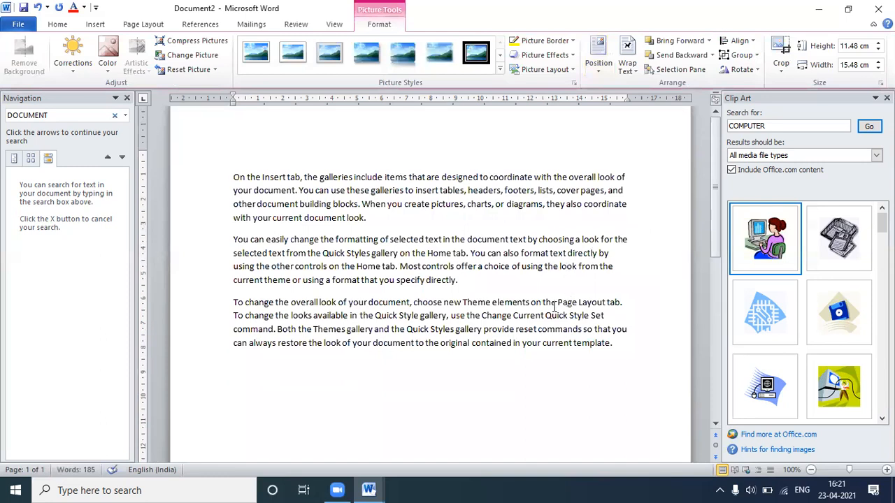
scroll(546, 339, "up", 6)
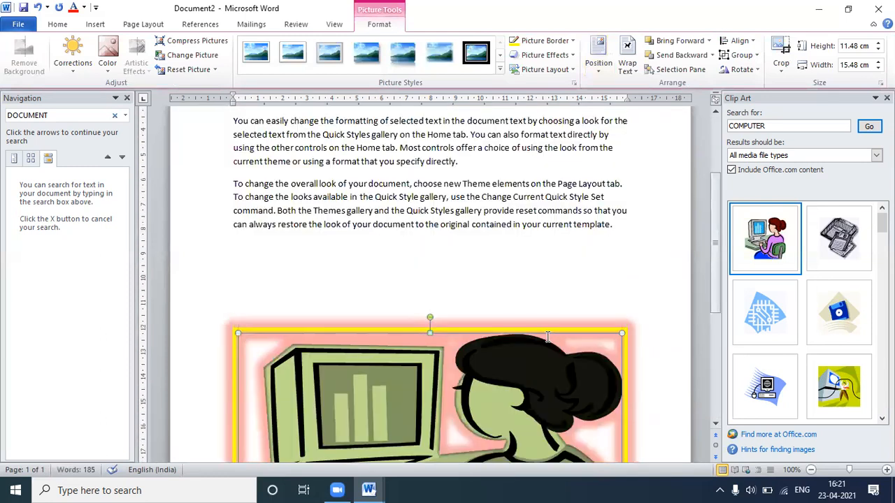
scroll(549, 335, "down", 3)
scroll(552, 333, "up", 1)
scroll(553, 331, "up", 2)
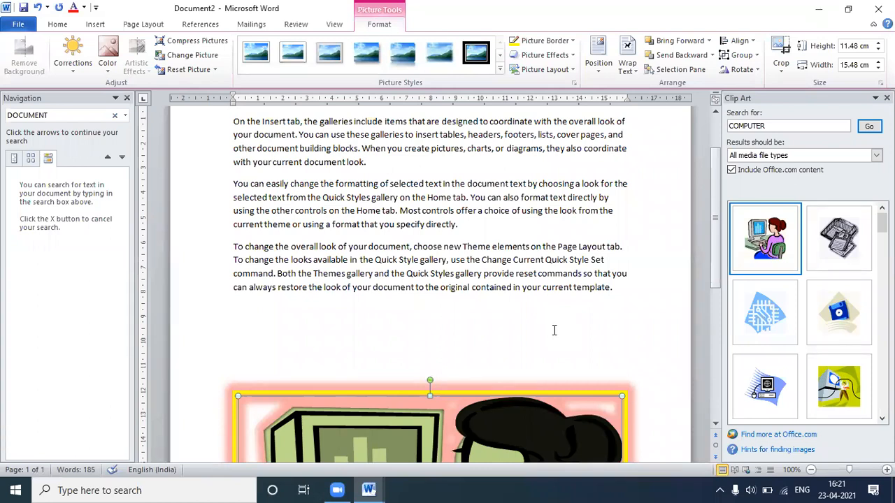
scroll(620, 148, "down", 1)
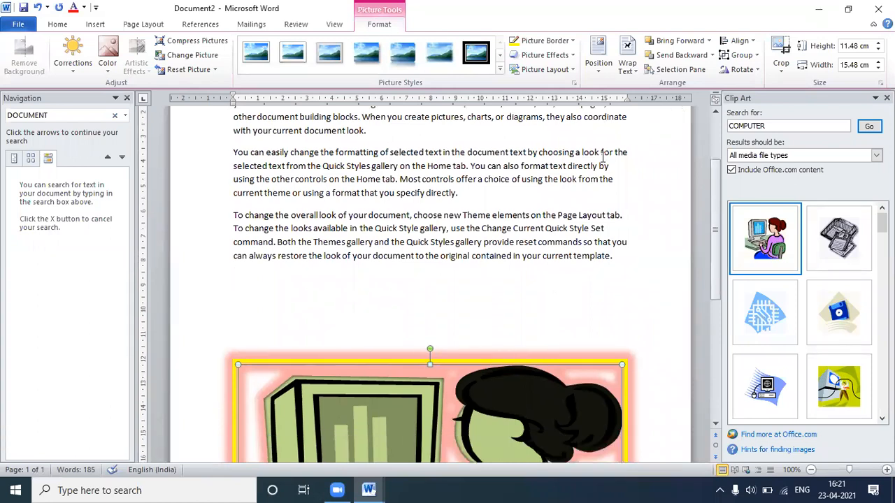
scroll(605, 152, "up", 2)
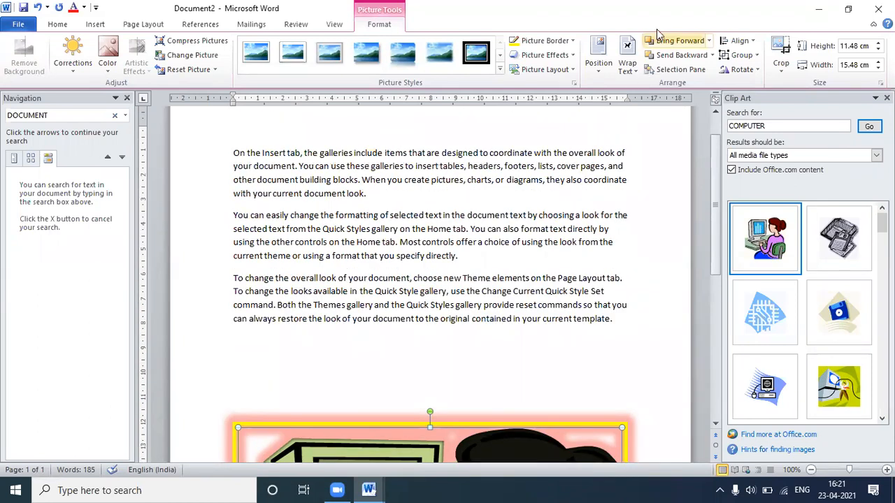
Set the picture's text wrapping to Behind Text and move the picture up under the three paragraphs
left_click(632, 71)
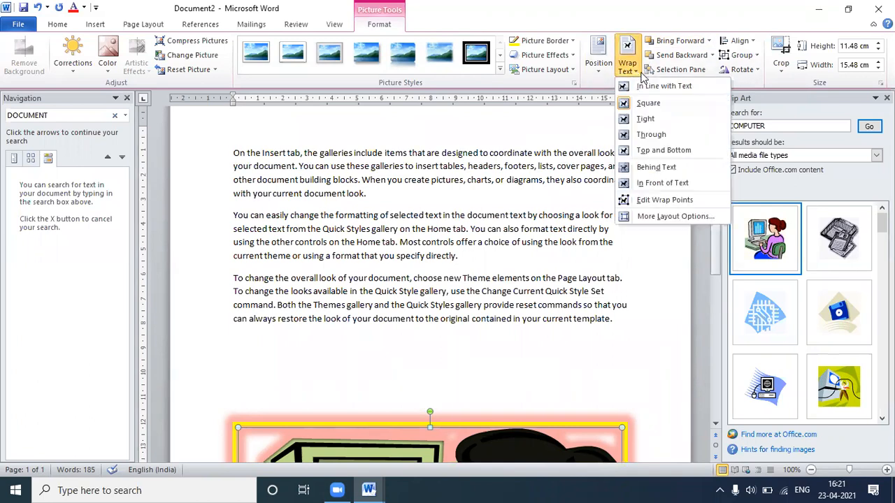
left_click(660, 167)
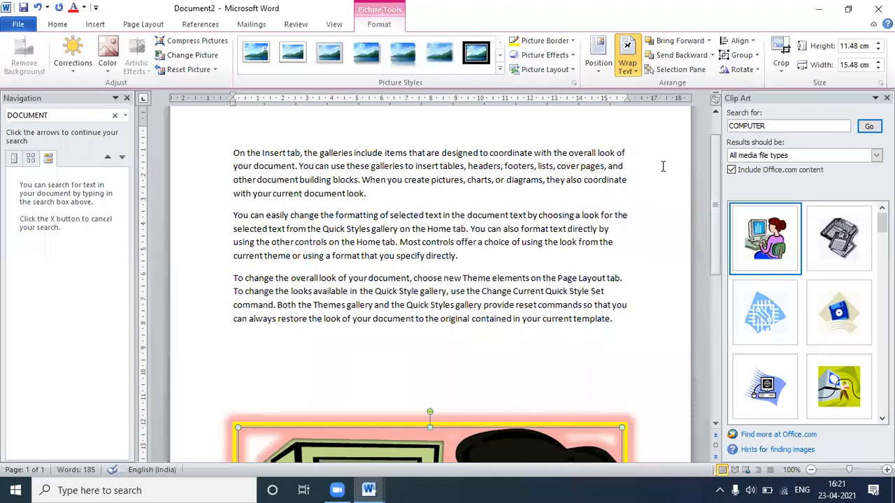
scroll(427, 412, "down", 1)
scroll(427, 412, "down", 9)
left_click_drag(445, 353, 463, 291)
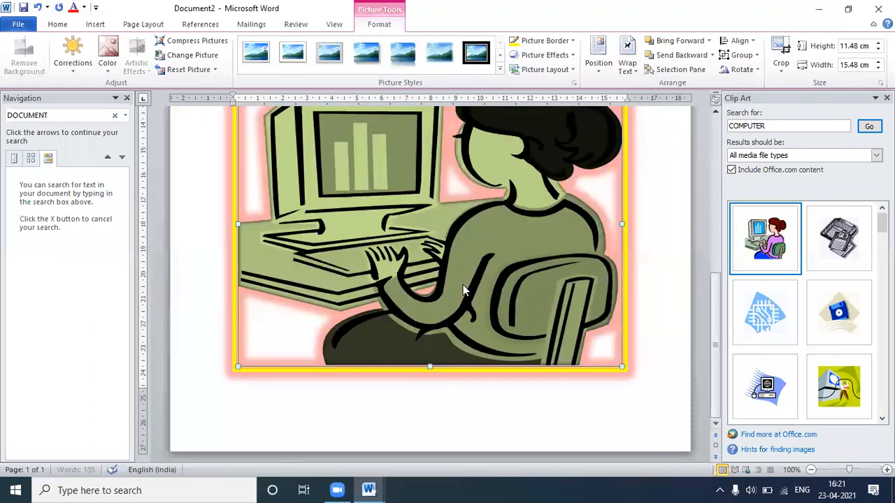
scroll(496, 351, "up", 10)
left_click_drag(481, 442, 533, 177)
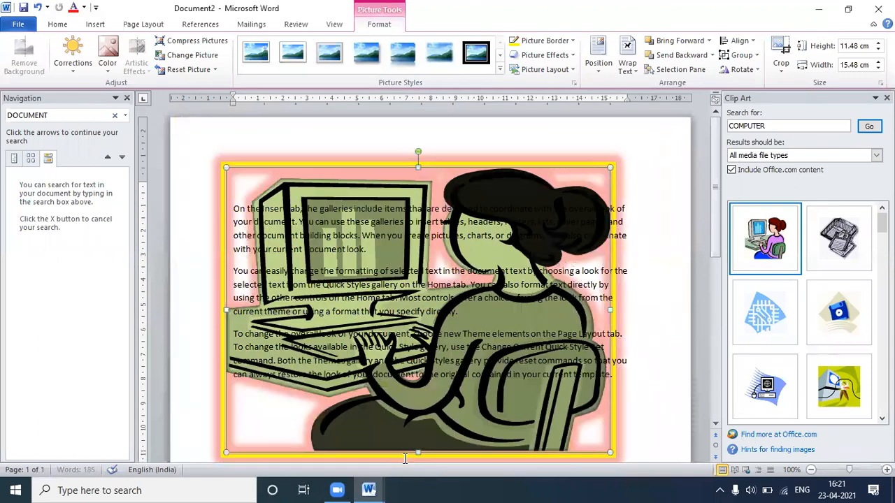
Reselect the picture lying behind the paragraphs
left_click_drag(442, 378, 464, 334)
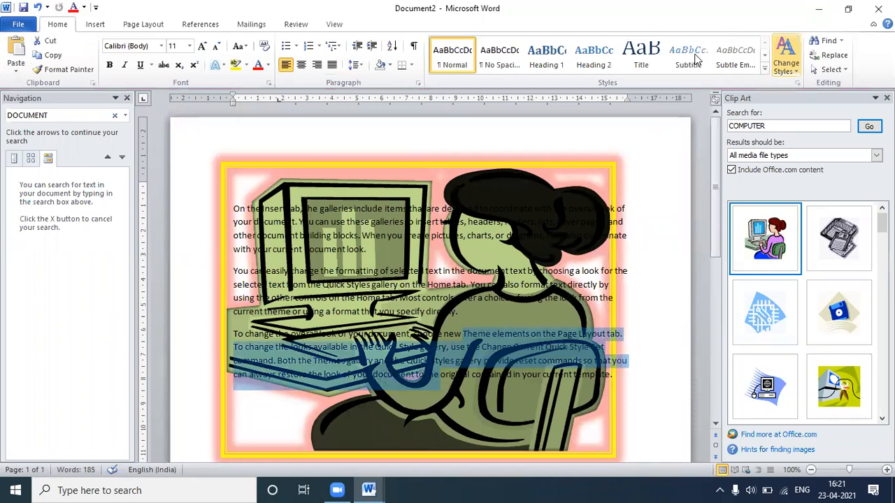
left_click(535, 250)
left_click(482, 285)
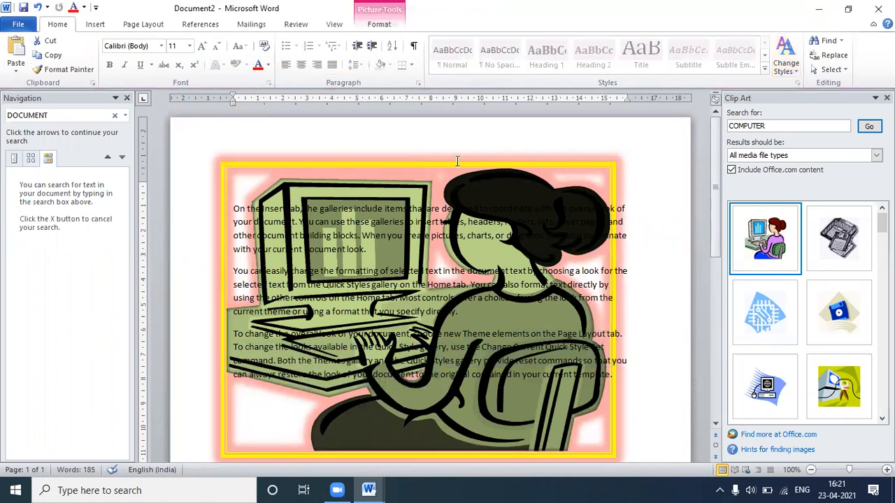